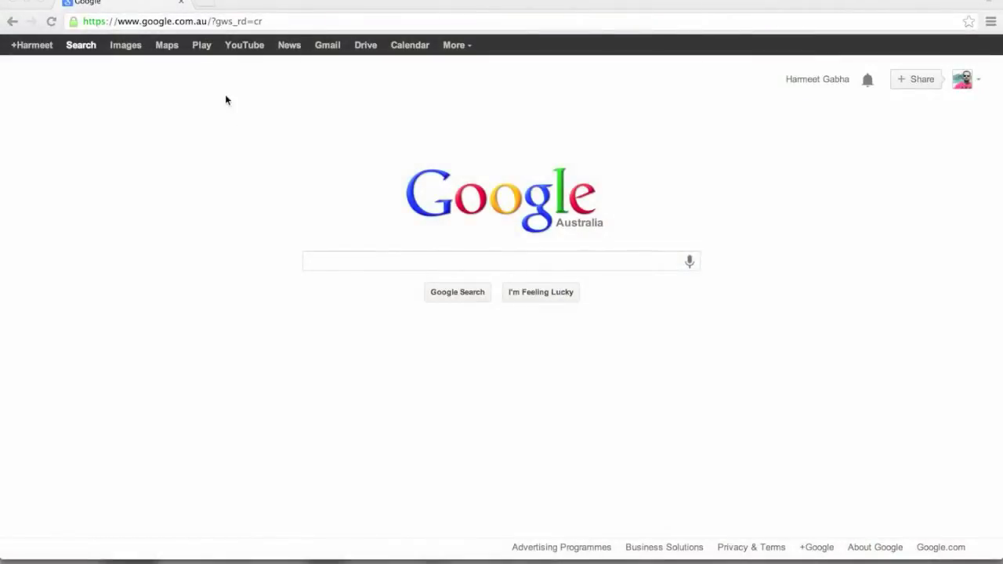
Load photoinsomnia.com in Chrome by typing 'photoinsom' and picking the site suggestion.
left_click(287, 19)
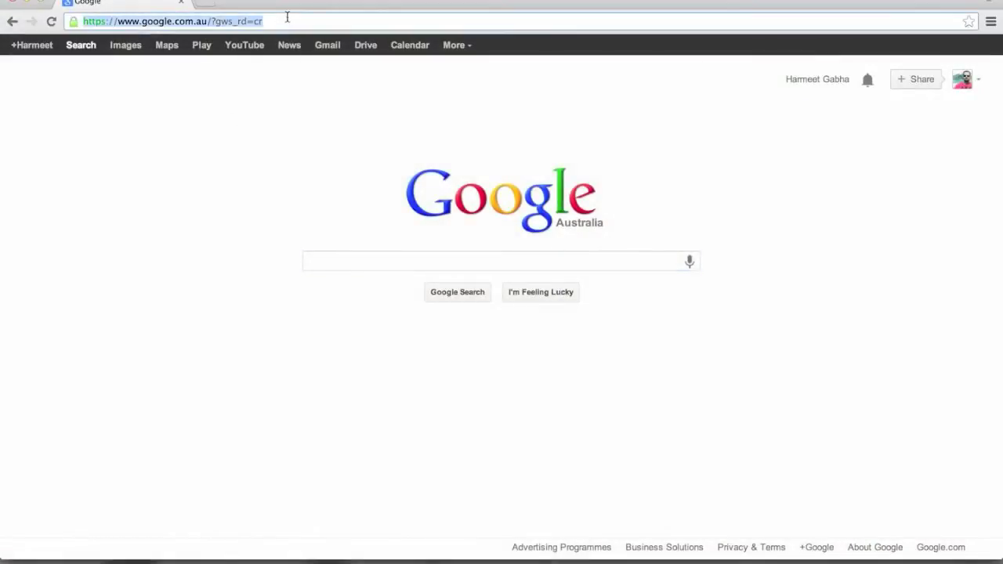
type("pho")
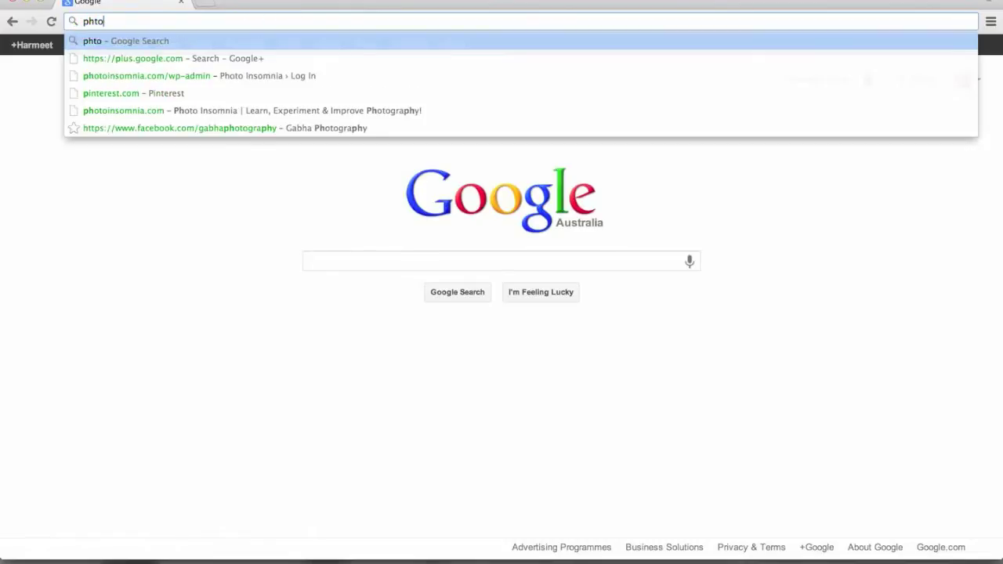
key("BackSpace")
type("otoinso")
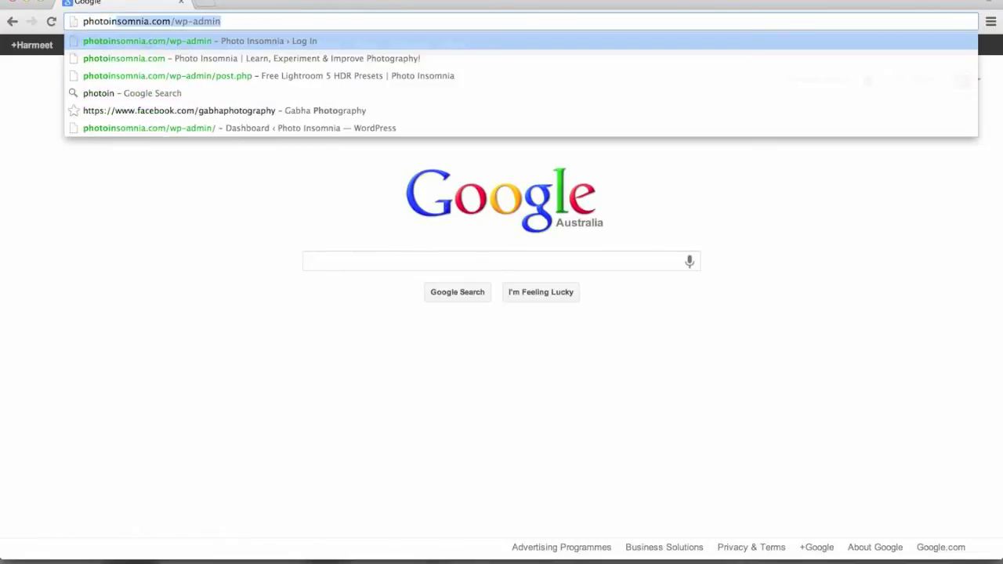
type("m")
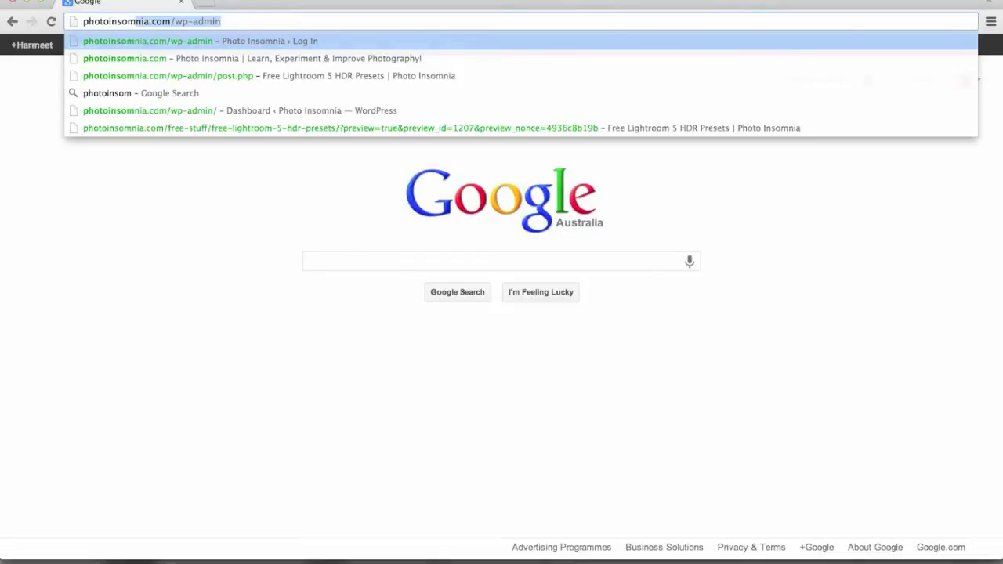
key("Down")
key("Return")
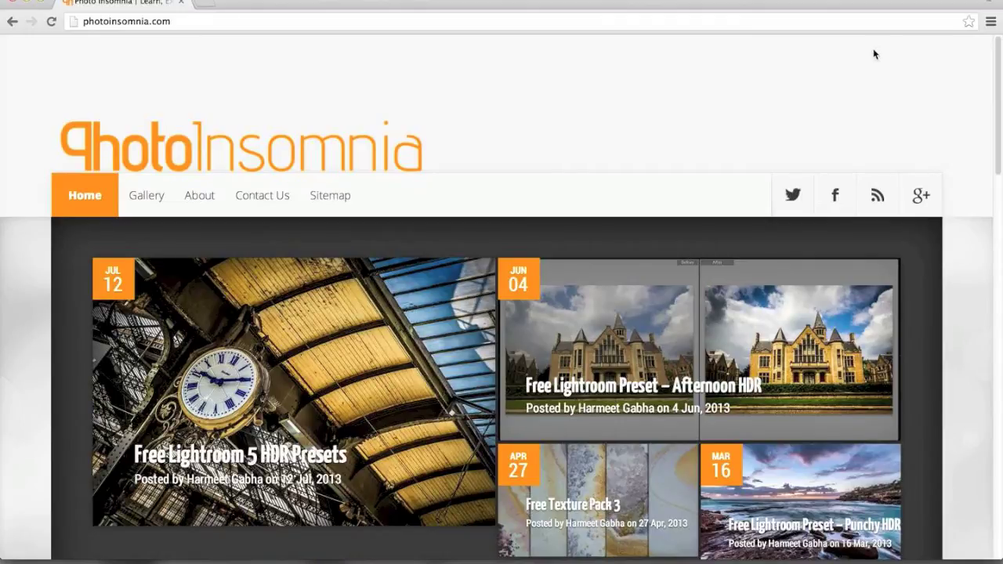
Open the Free Lightroom 5 HDR Presets post and download the LR5 Punchy HDR preset zip.
mouse_move(137, 456)
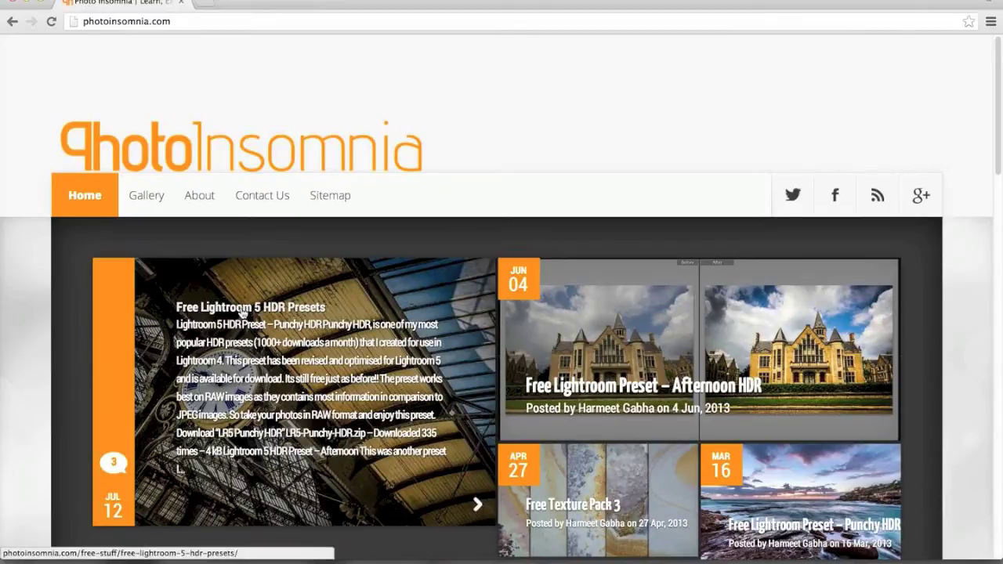
left_click(242, 313)
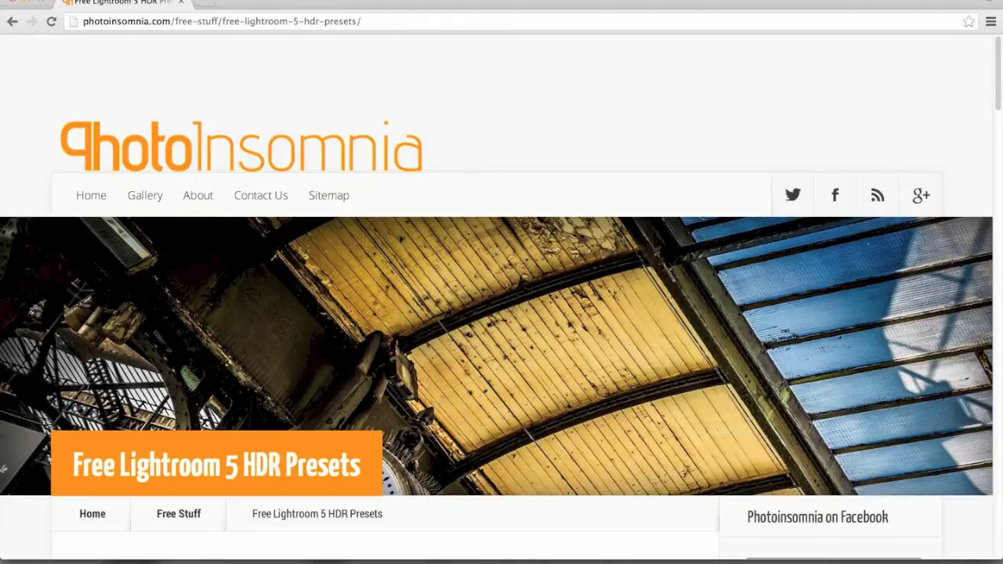
scroll(482, 363, "down", 4)
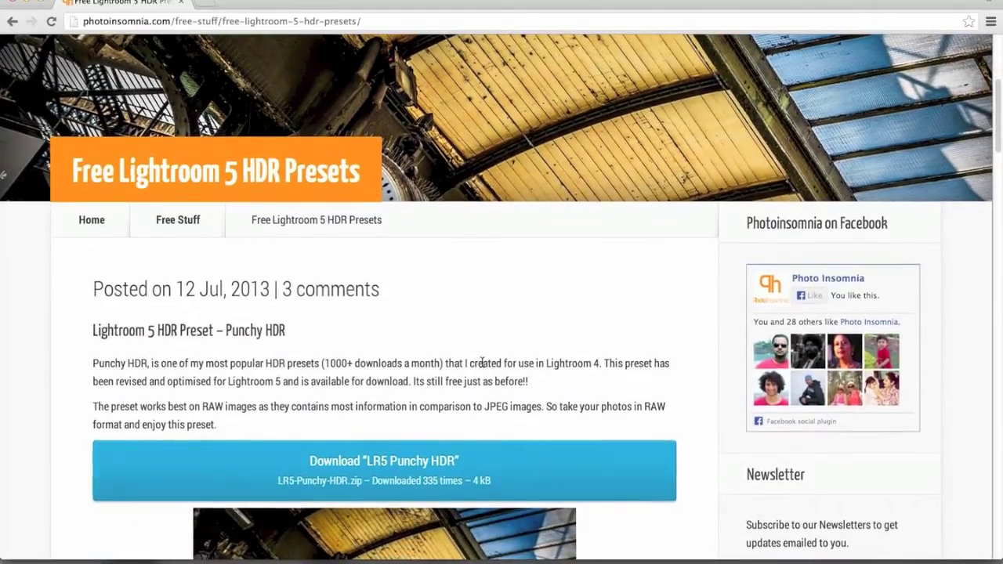
scroll(482, 363, "down", 1)
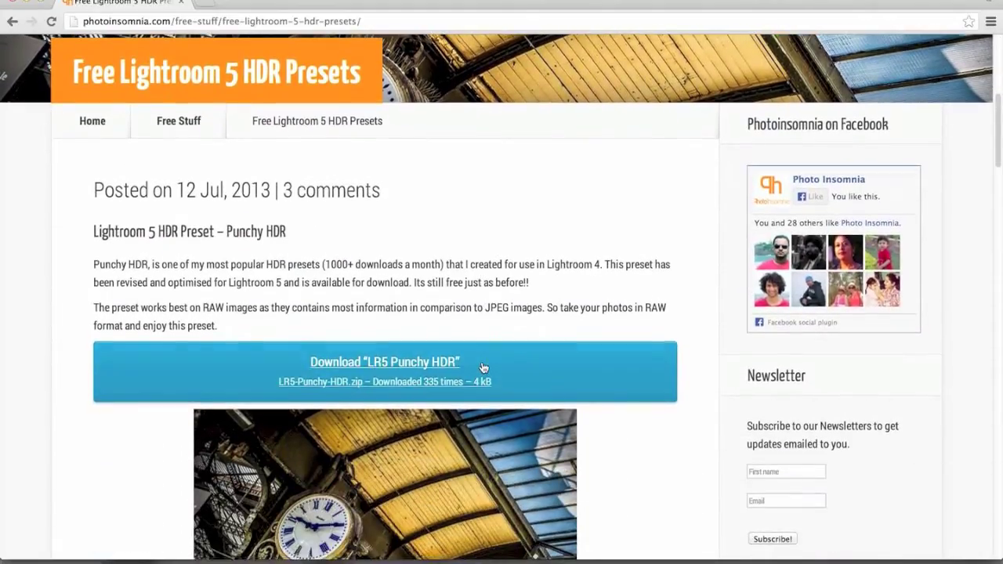
left_click(374, 368)
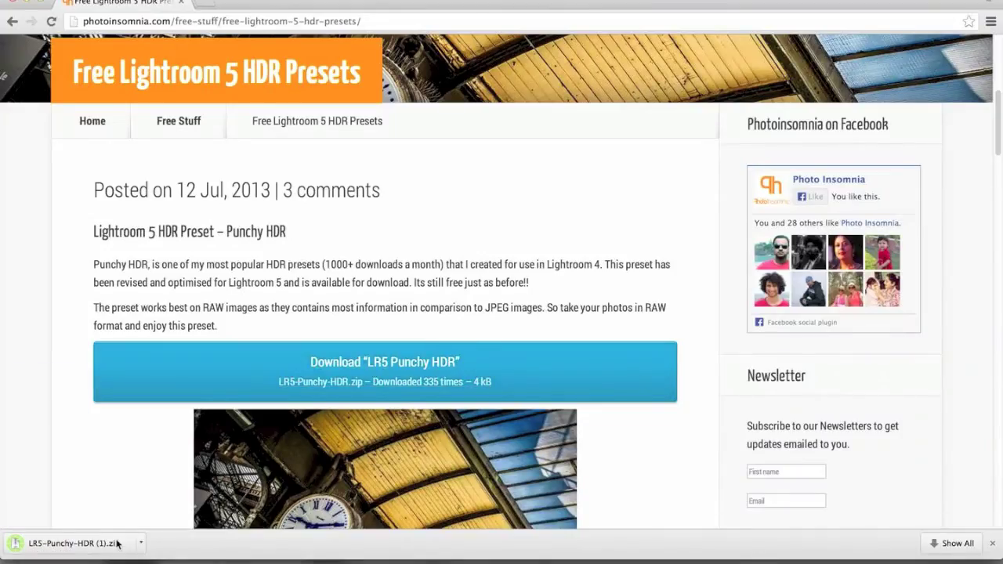
left_click_drag(117, 543, 296, 558)
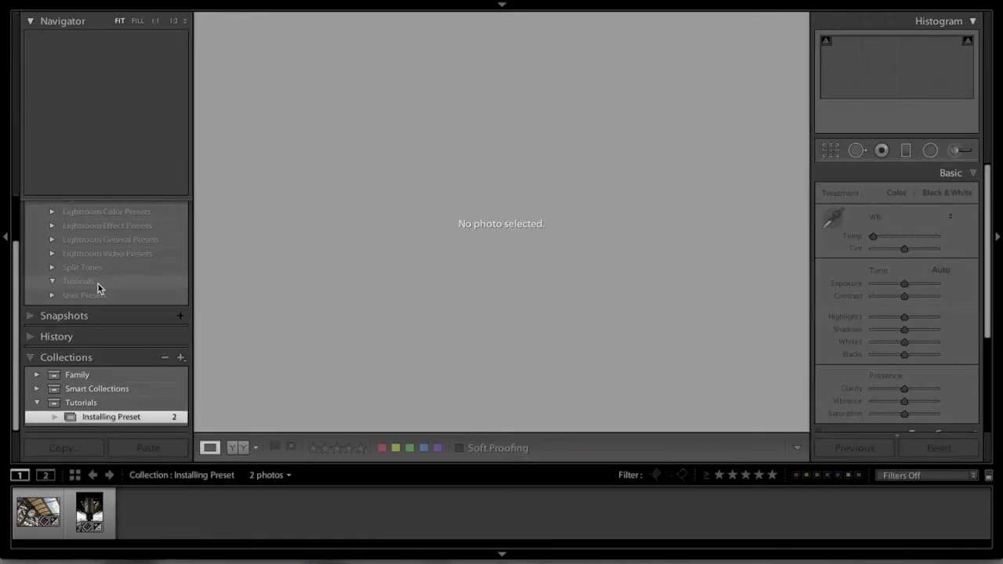
Import LR Punchy HDR.lrtemplate into the Tutorials preset folder, where it appears as LR Punchy HDR 2.
scroll(97, 283, "up", 5)
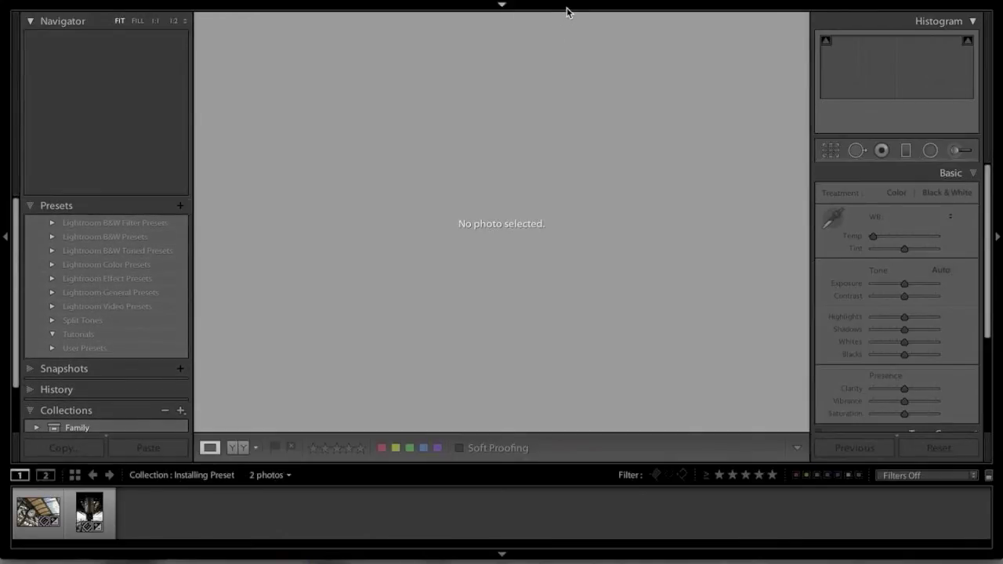
mouse_move(567, 11)
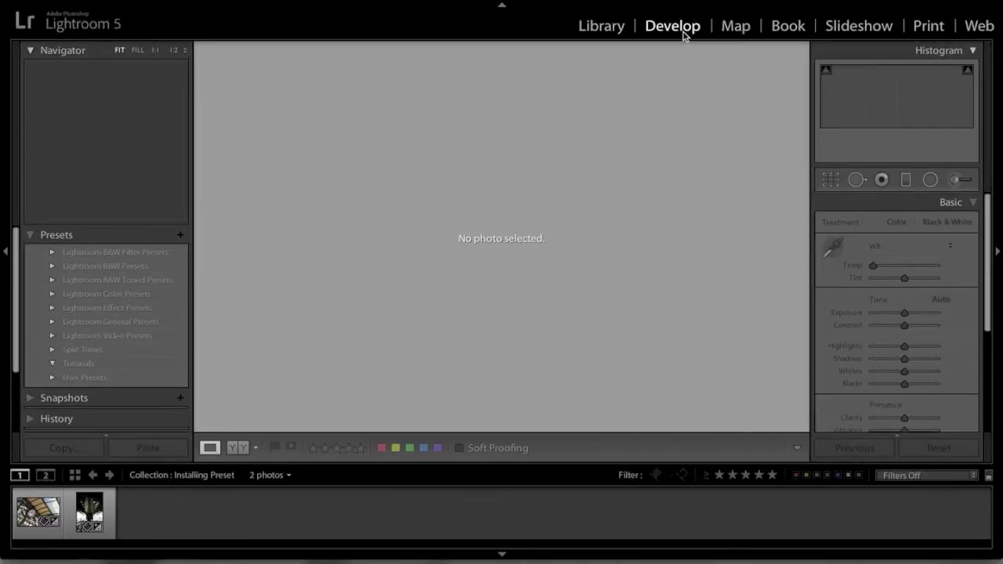
right_click(84, 370)
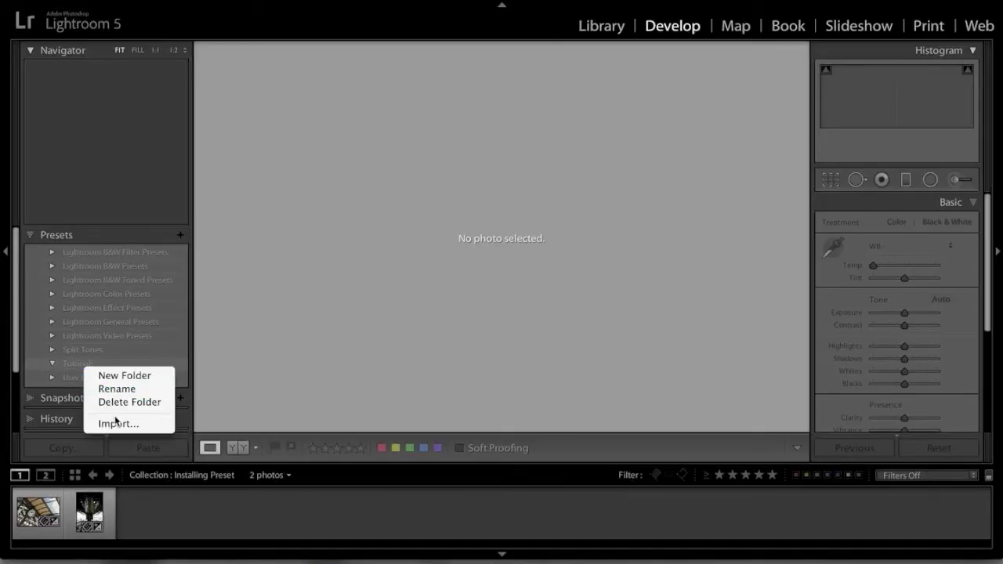
left_click(115, 424)
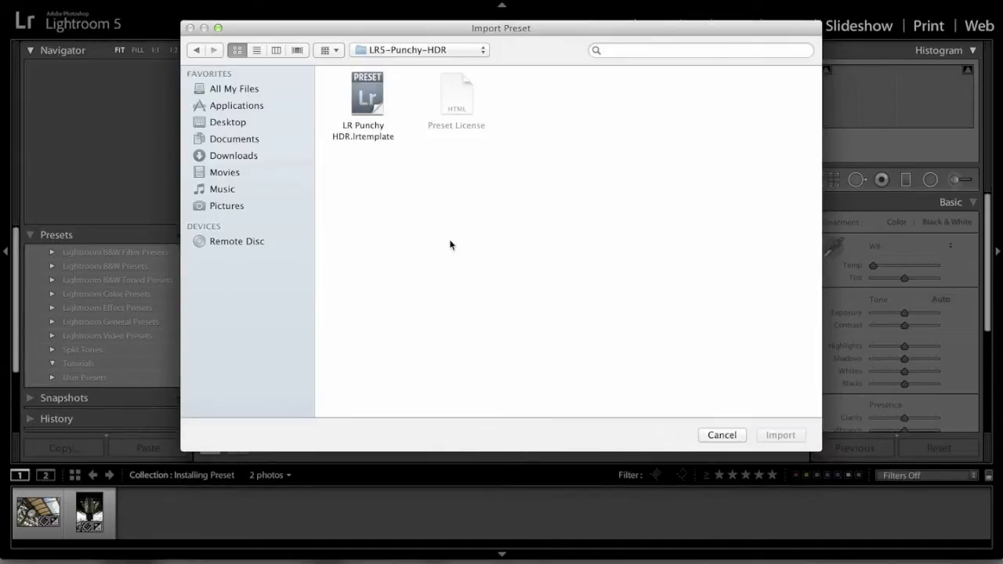
left_click(373, 95)
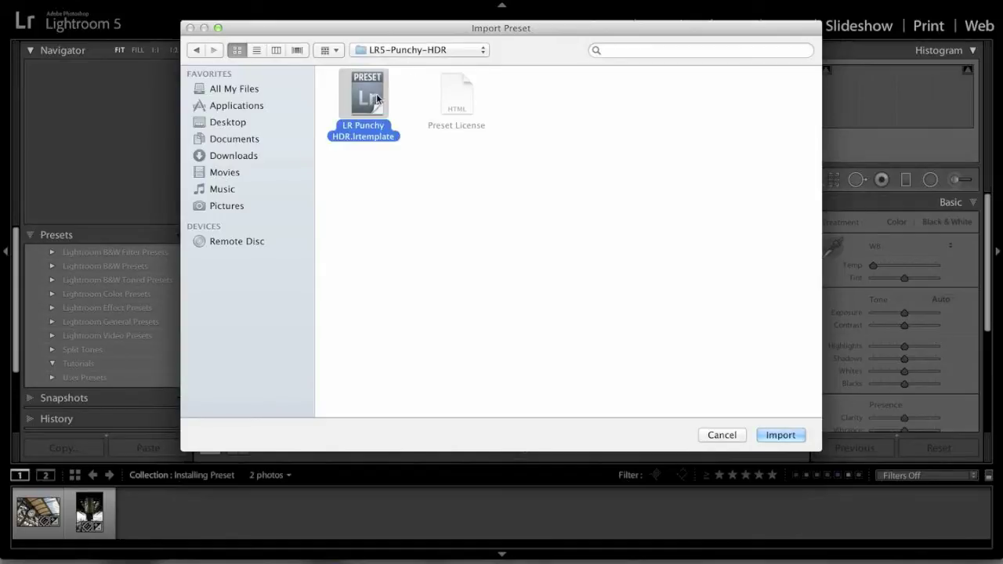
left_click(785, 441)
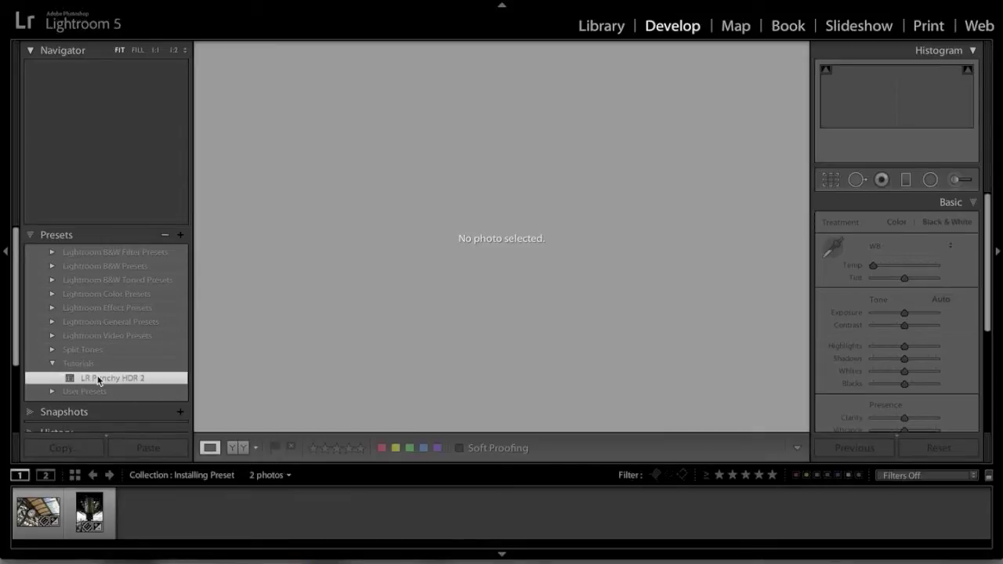
Preview both clock photos in the filmstrip, then select Dubai-Paris-Lyon-776.dng.
scroll(98, 378, "down", 5)
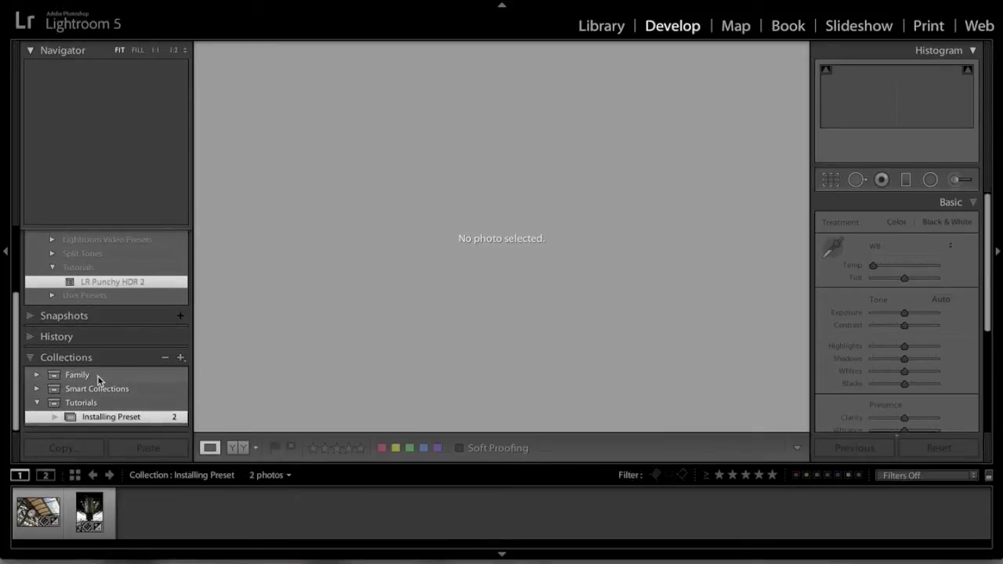
left_click(25, 510)
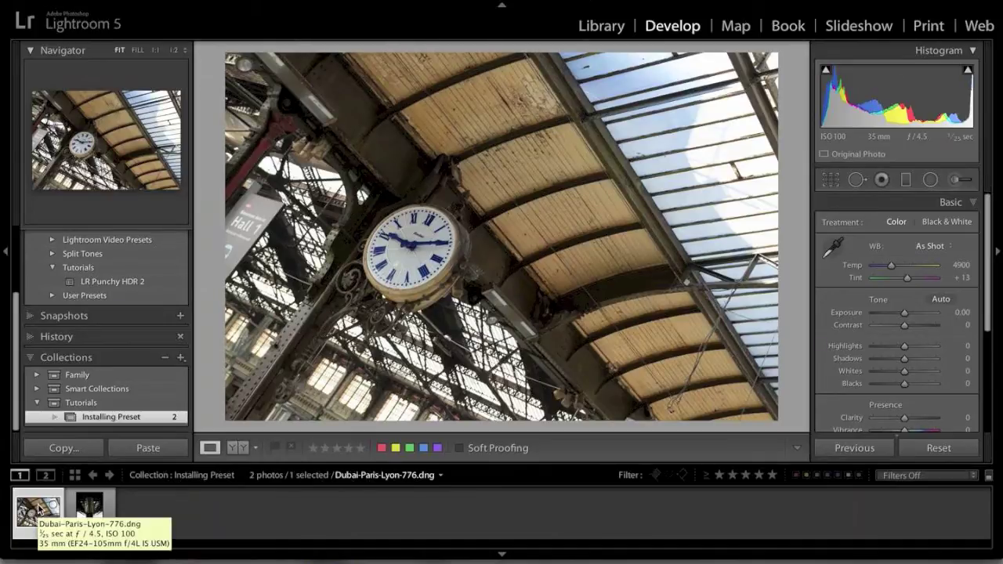
left_click(88, 515)
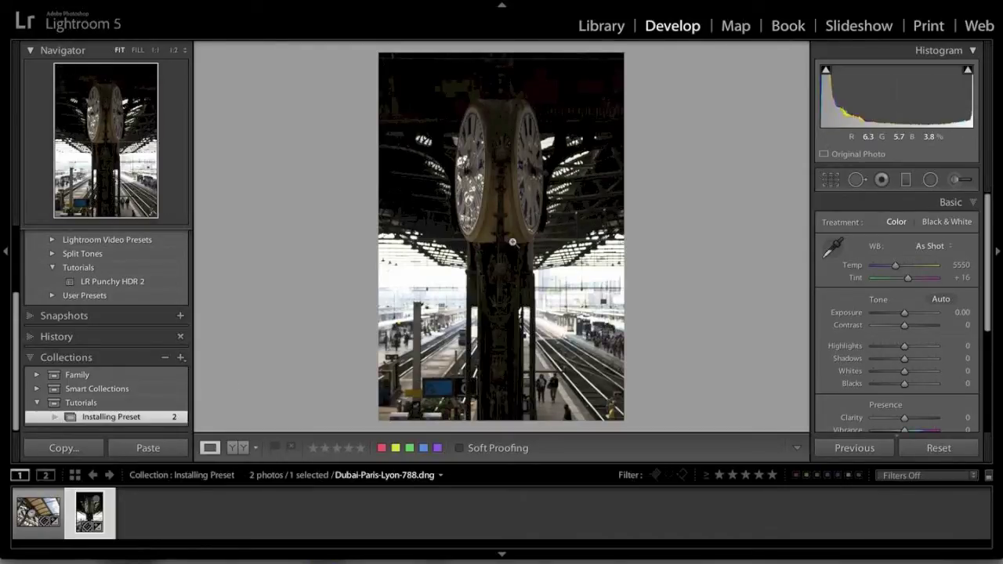
left_click(40, 515)
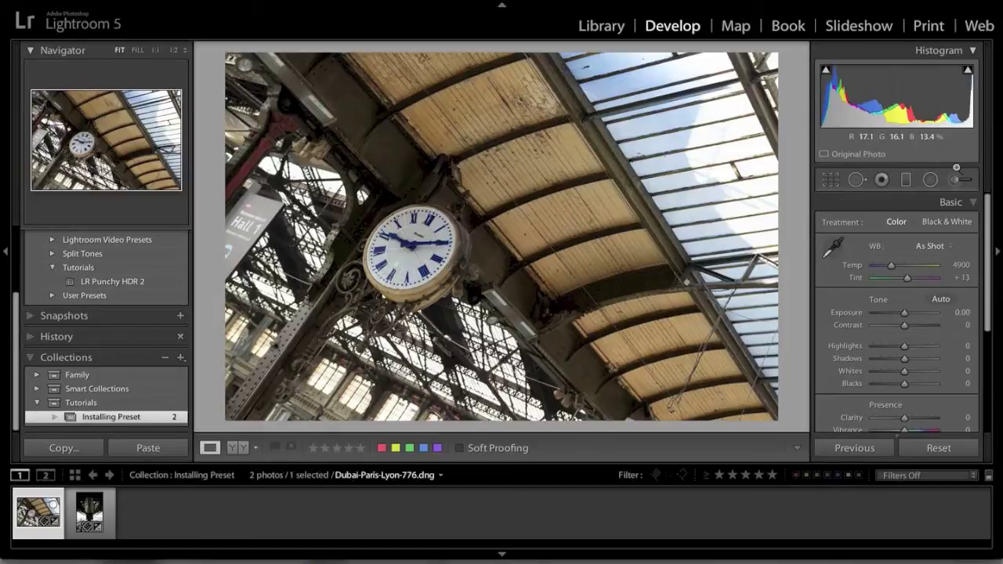
Trim the top corners inward and shift the photo so the clock sits prominently left.
left_click(831, 180)
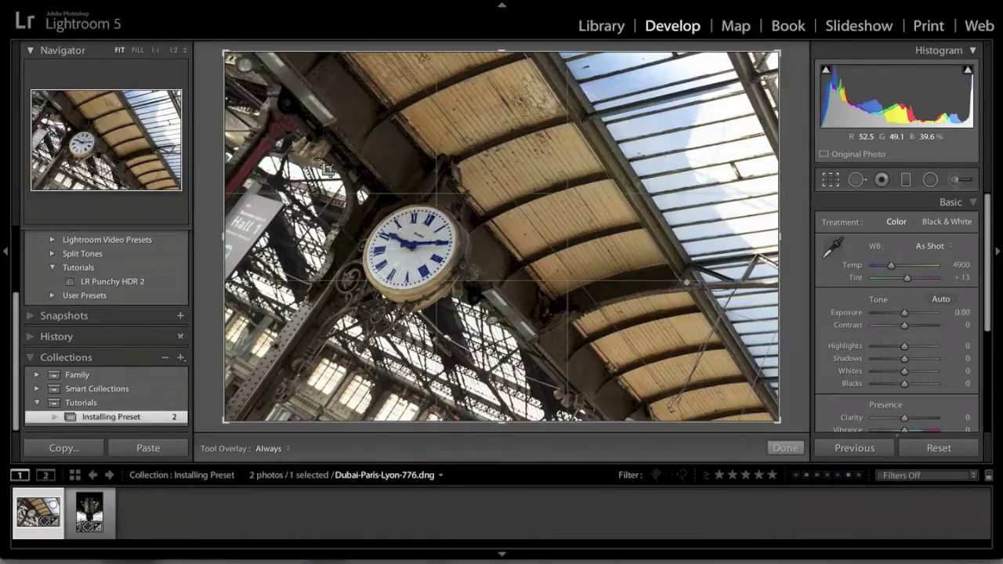
left_click_drag(224, 53, 262, 83)
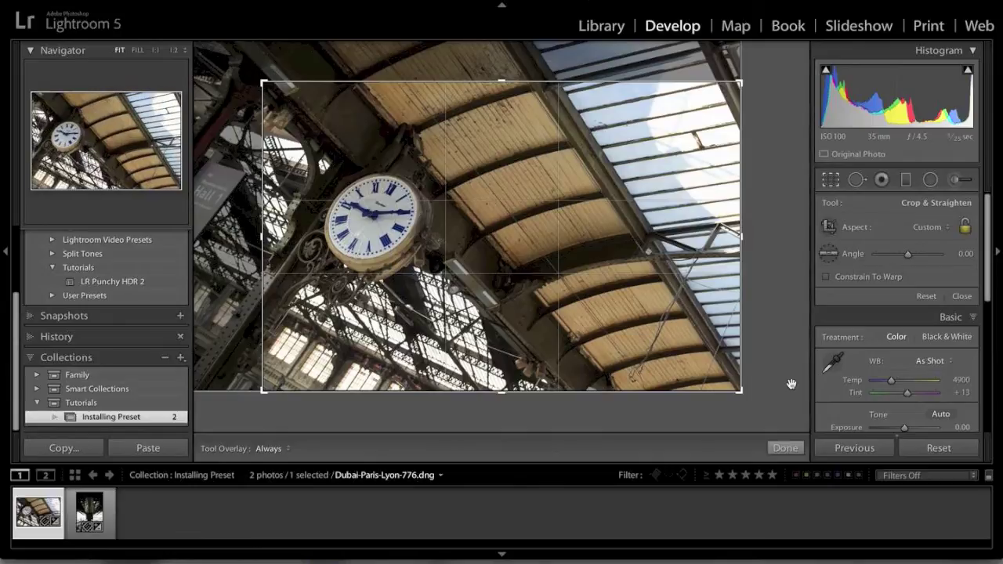
left_click_drag(740, 82, 714, 104)
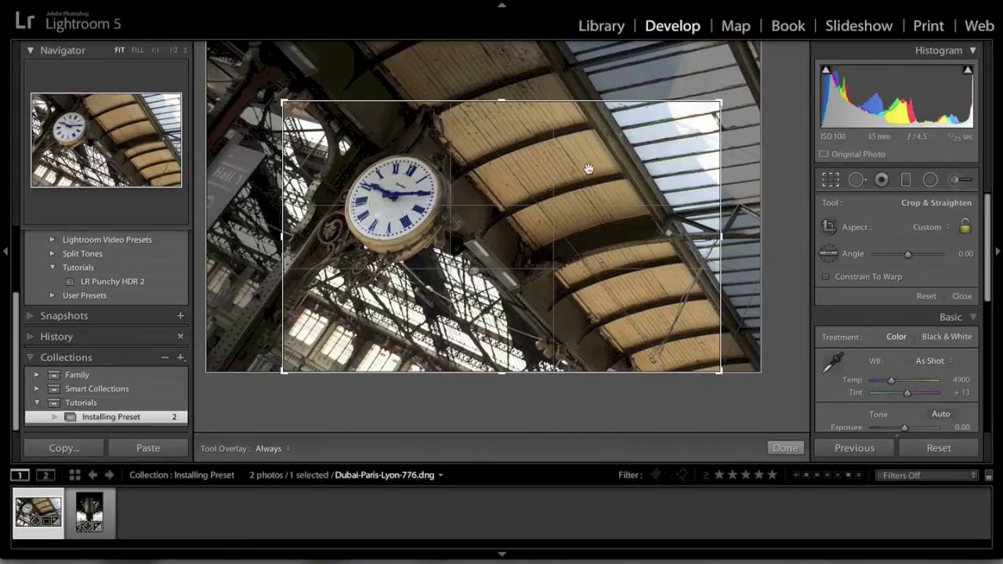
left_click_drag(582, 175, 613, 182)
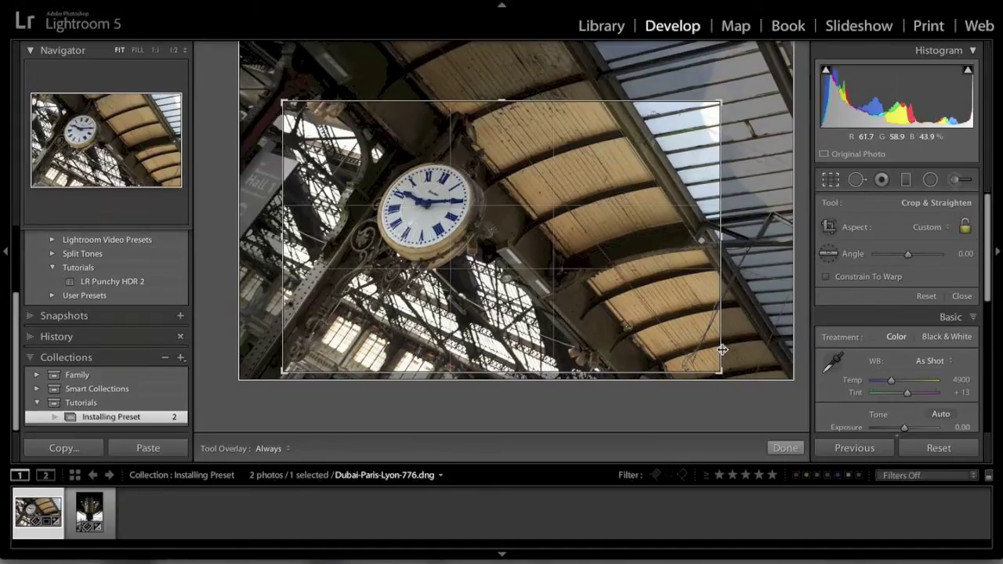
left_click(786, 450)
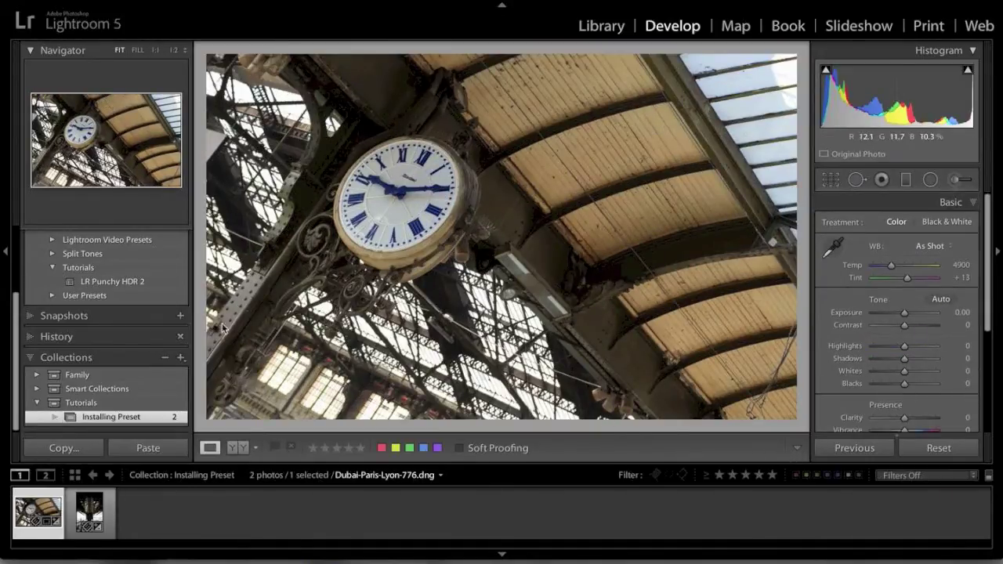
Apply the LR Punchy HDR 2 preset and lower Exposure slightly to -0.10.
mouse_move(172, 286)
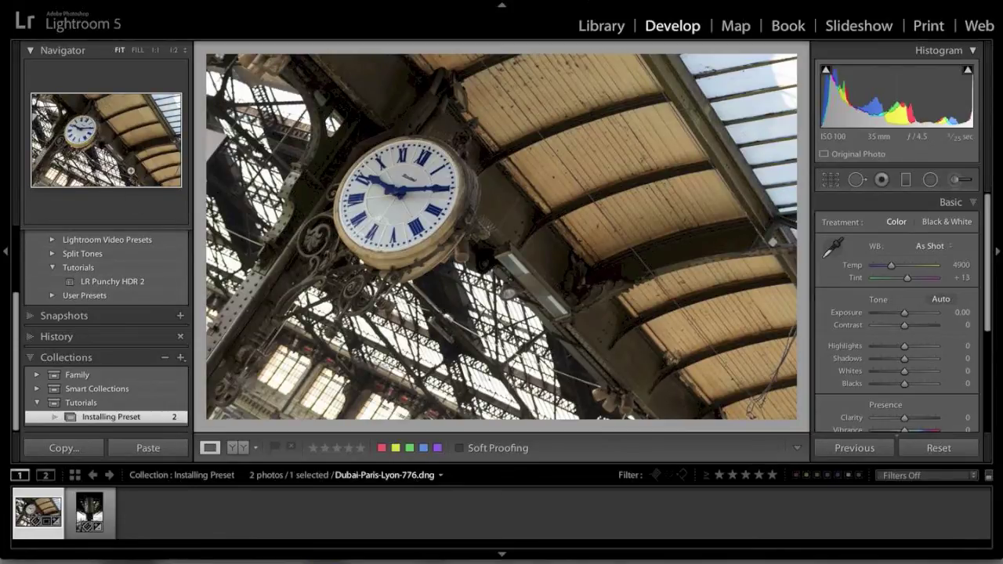
left_click(141, 282)
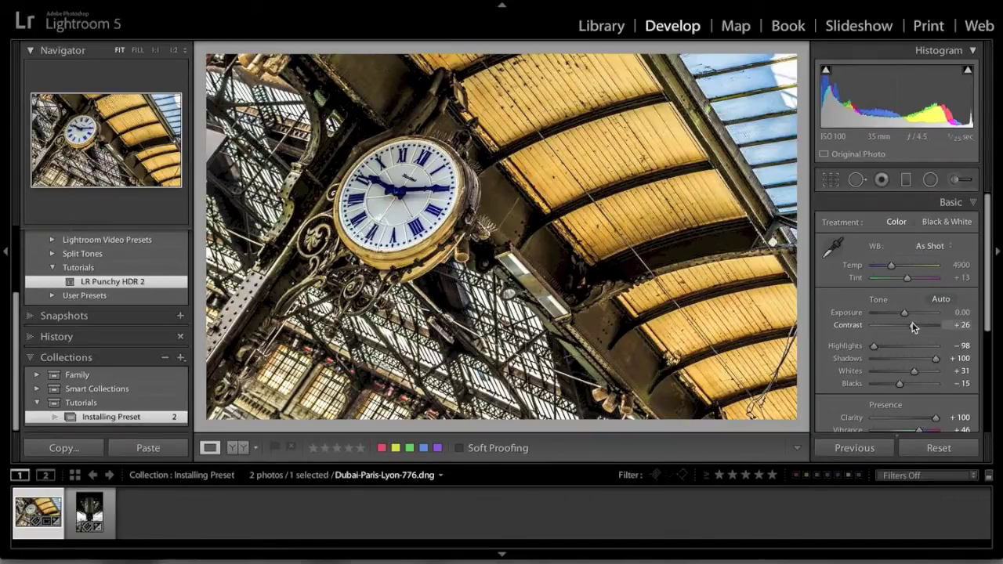
left_click_drag(906, 316, 907, 318)
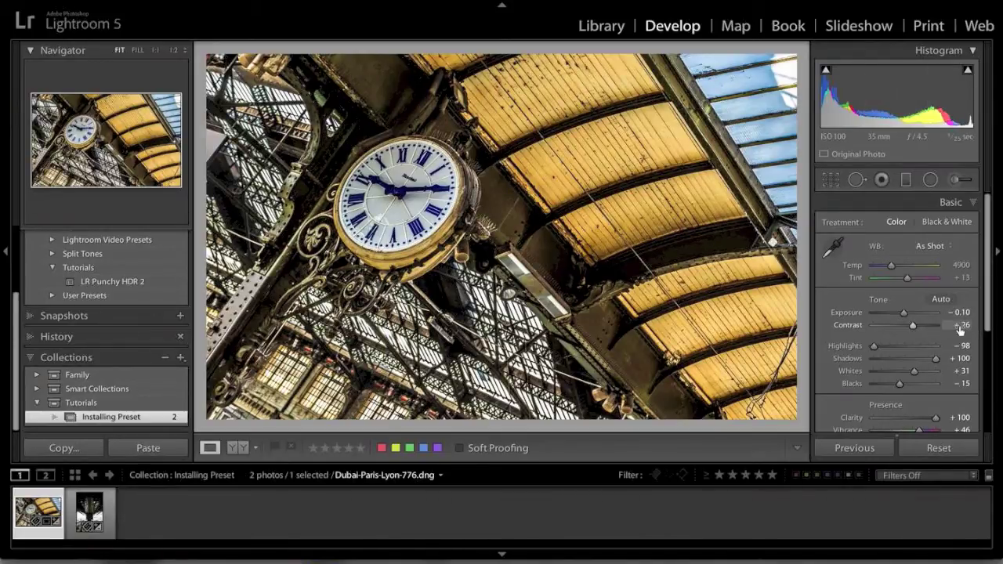
Ease Clarity from +100 down to +78 in the Basic panel.
scroll(959, 329, "down", 3)
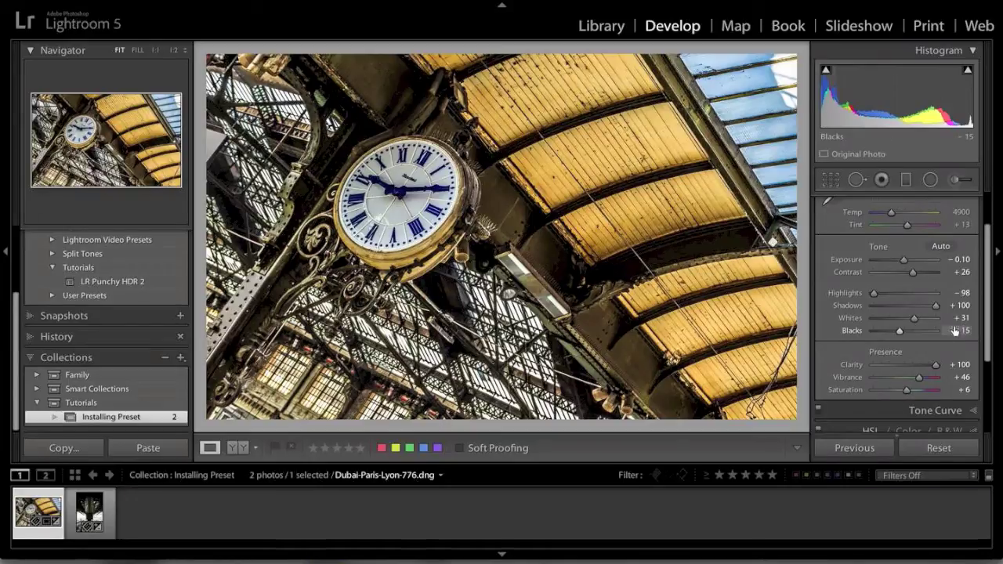
mouse_move(935, 370)
left_mouse_down()
mouse_move(918, 375)
mouse_move(929, 373)
left_mouse_up()
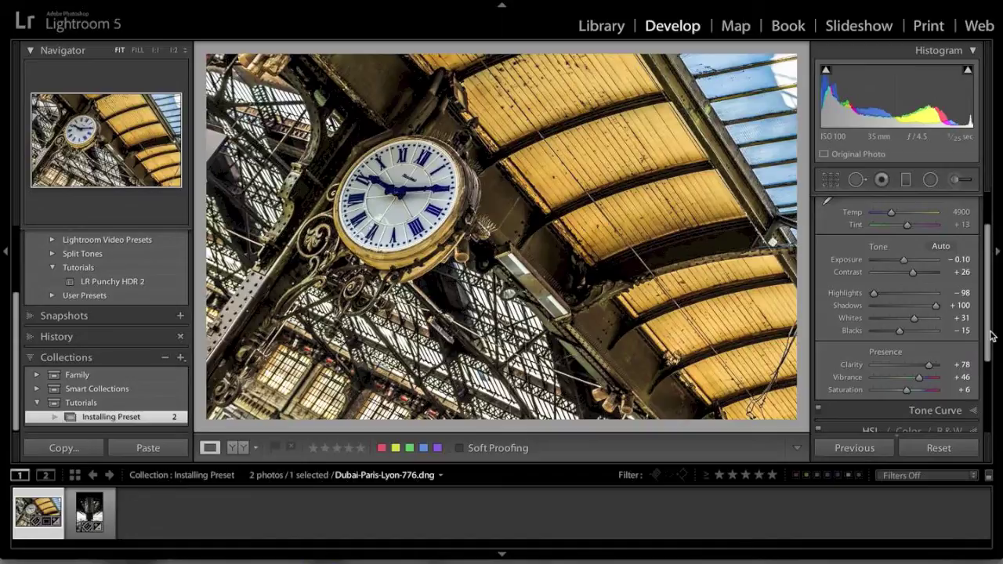
left_click_drag(990, 335, 995, 429)
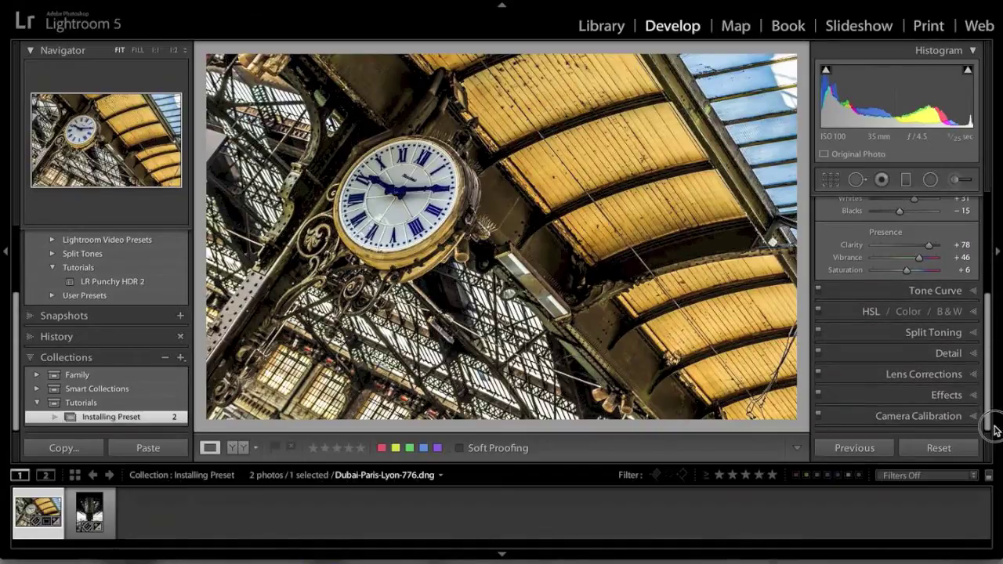
In the Detail panel, raise Sharpening Masking to 76, keeping Amount 69, Radius 1.2, Detail 35.
left_click(971, 359)
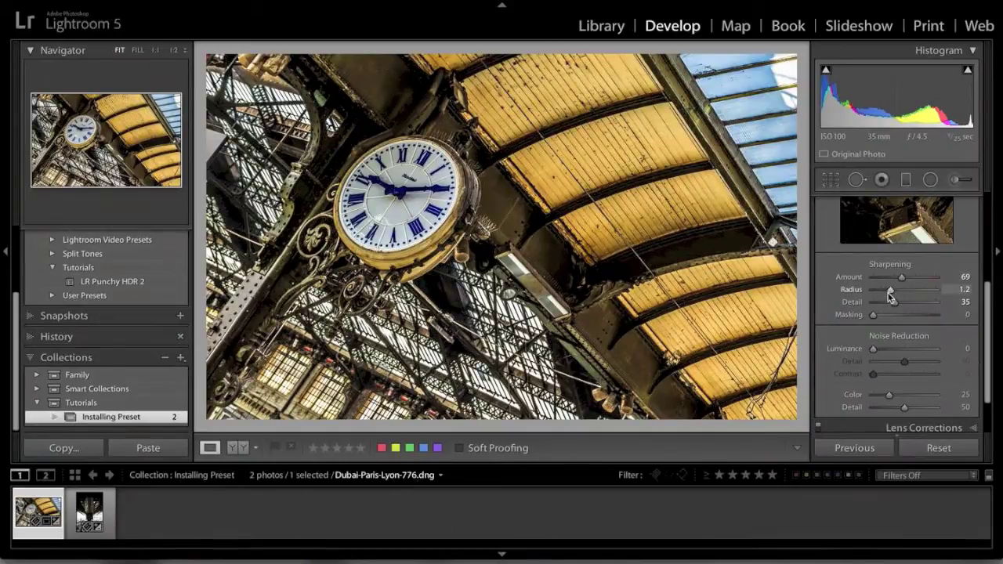
left_click(873, 315)
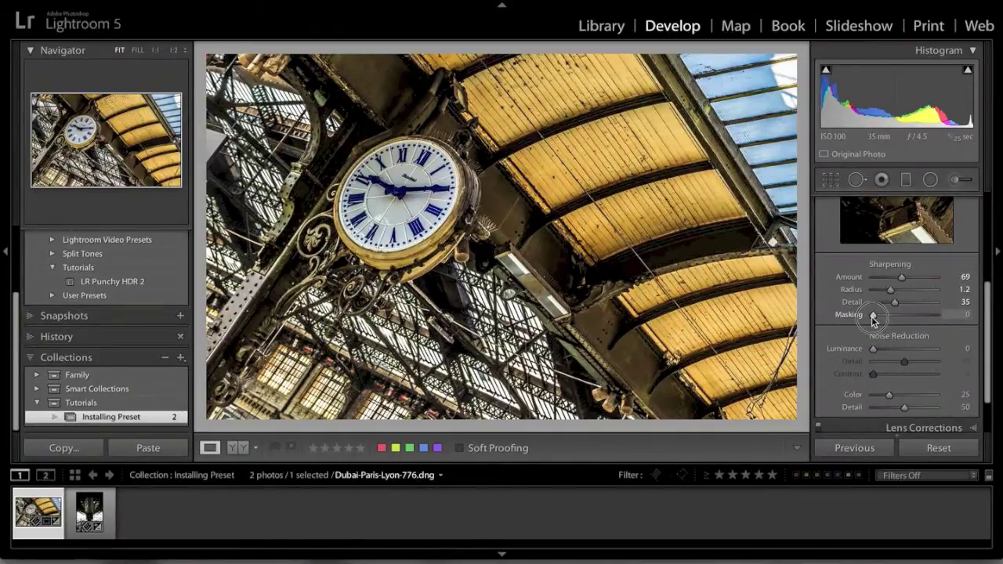
left_click_drag(873, 315, 921, 317)
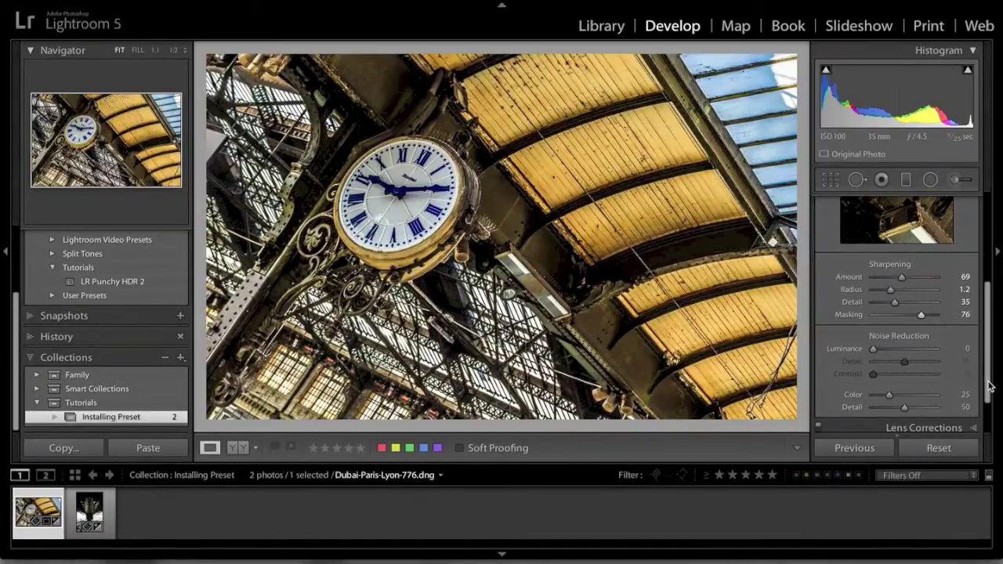
left_click_drag(989, 386, 994, 409)
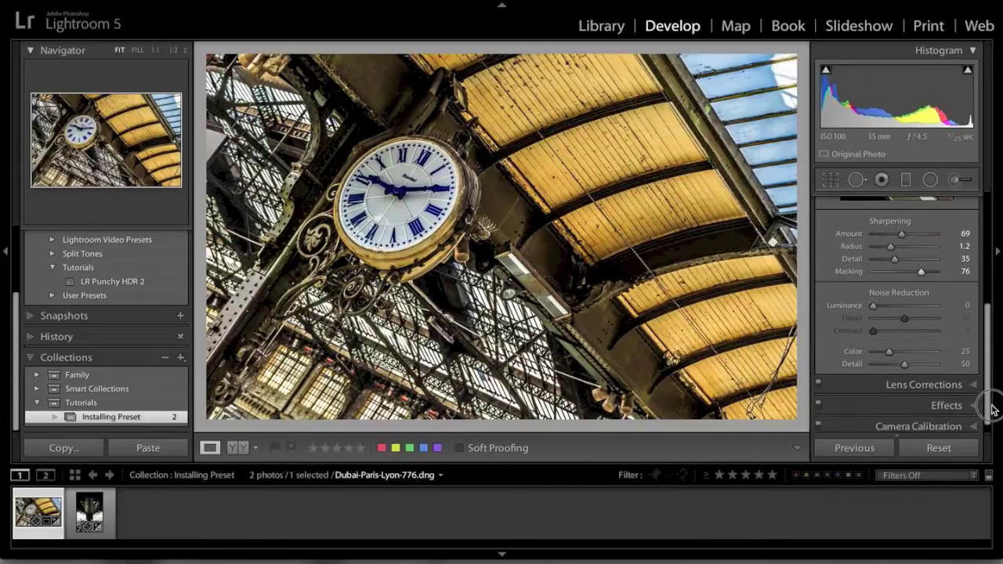
Add a -26 post-crop vignette in the Effects panel to darken the corners.
left_click(949, 405)
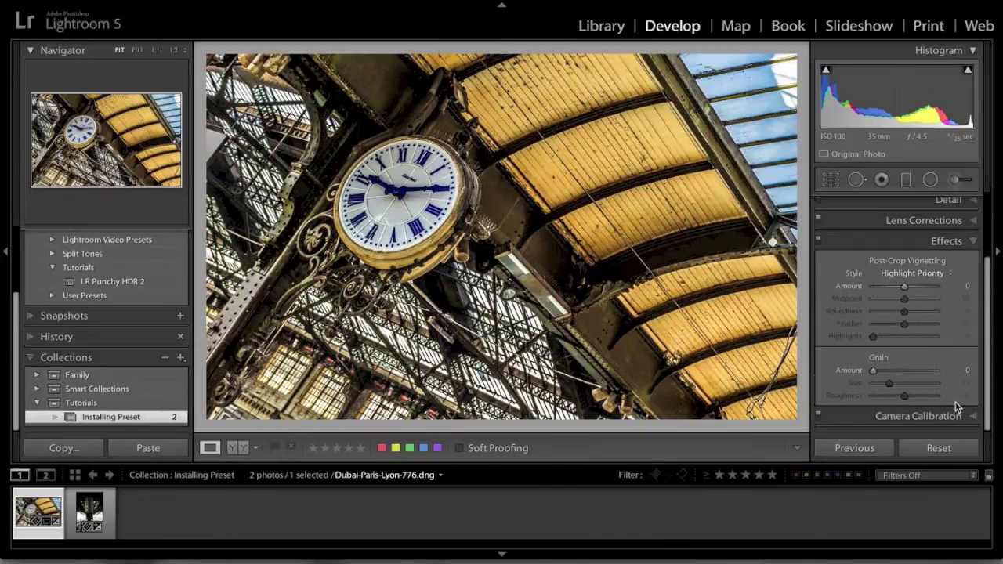
left_click(902, 288)
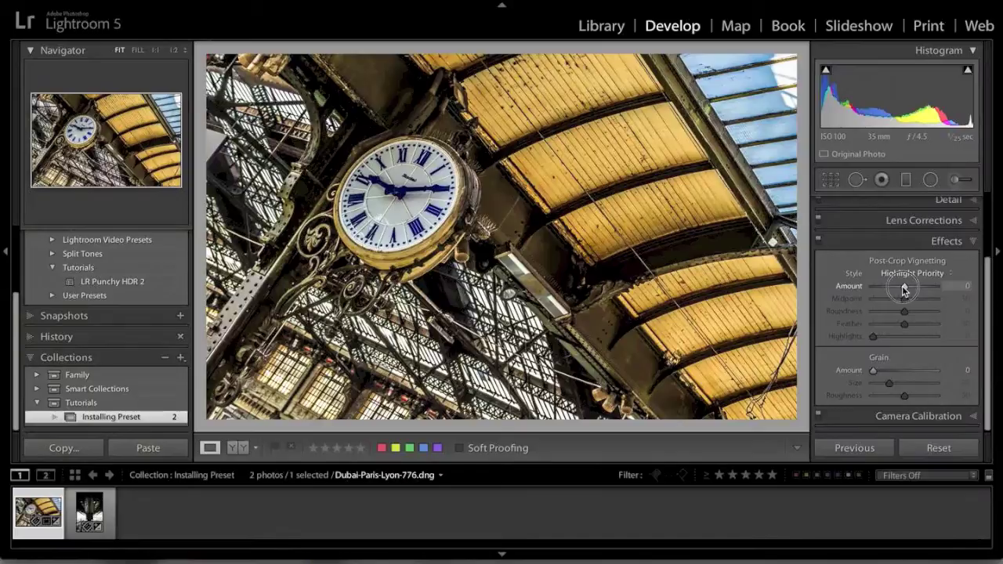
left_click_drag(902, 287, 896, 288)
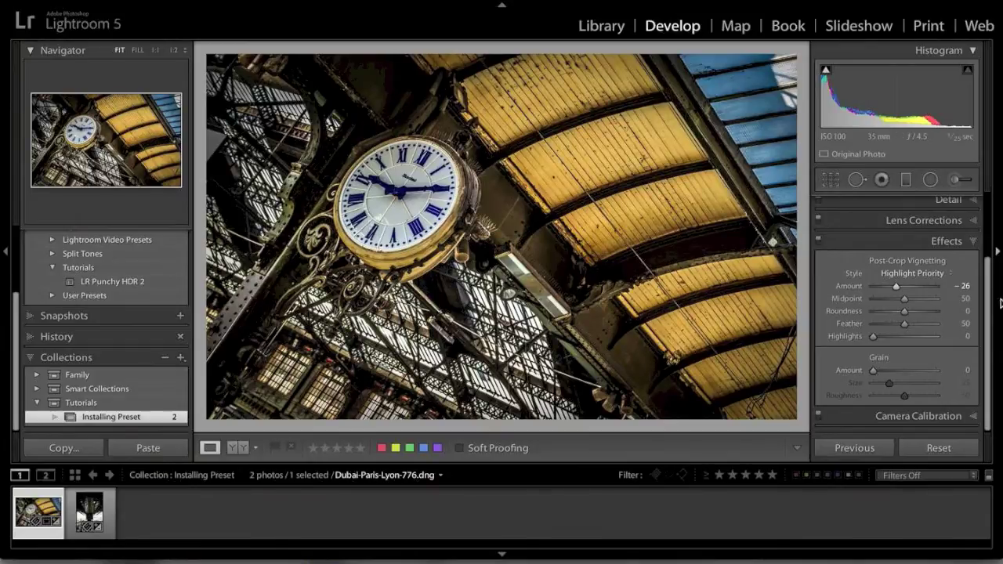
Back in the Basic panel, raise Exposure to +0.20.
scroll(984, 298, "up", 5)
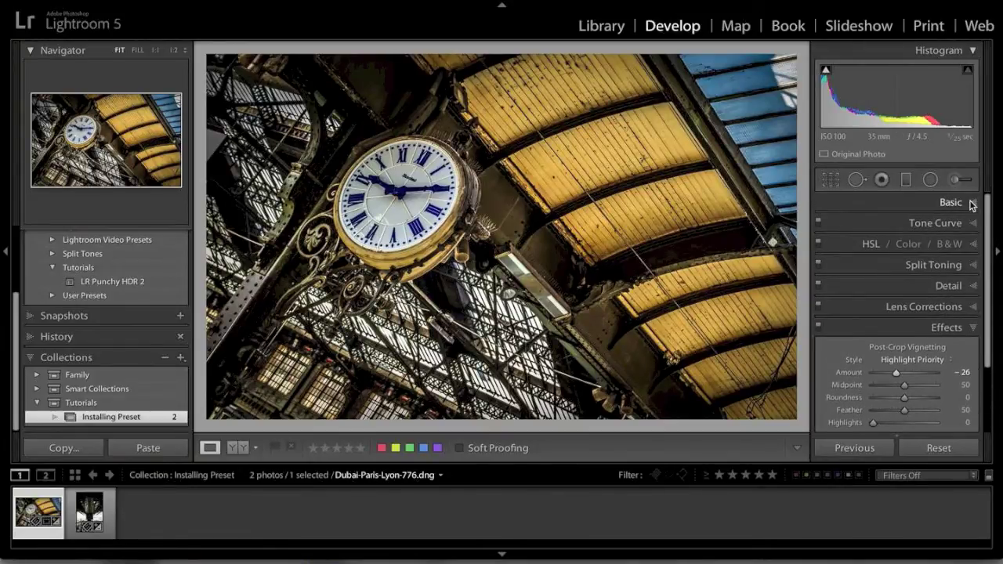
left_click(970, 203)
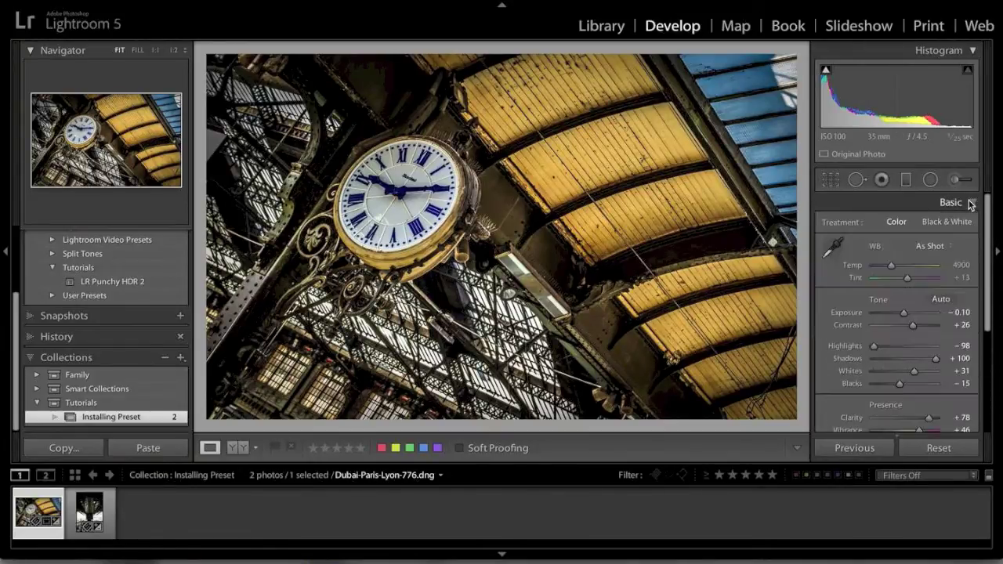
left_click(906, 313)
left_click_drag(906, 315, 907, 311)
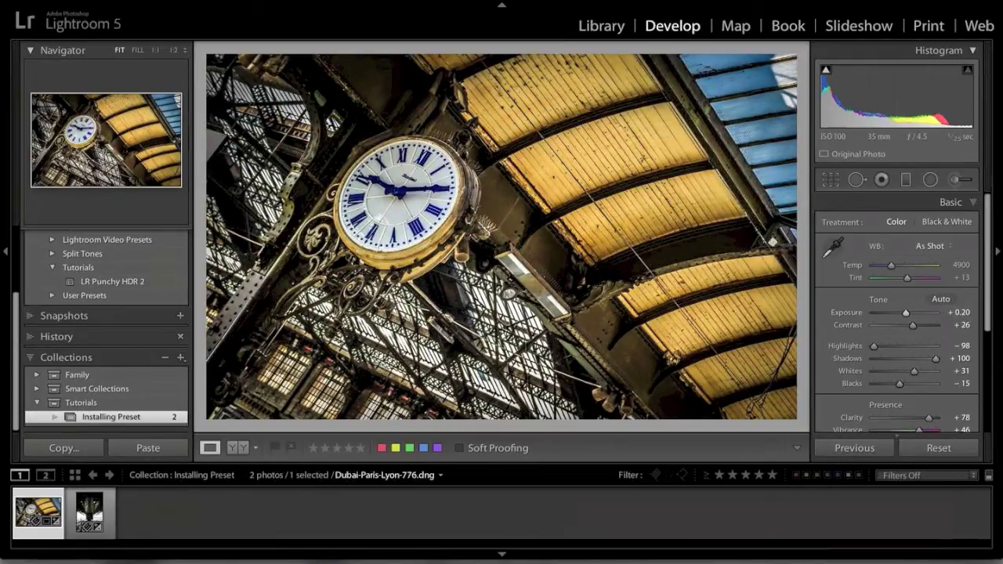
Select Dubai-Paris-Lyon-788.dng, apply LR Punchy HDR 2, and ease Highlights to -59.
left_click(85, 512)
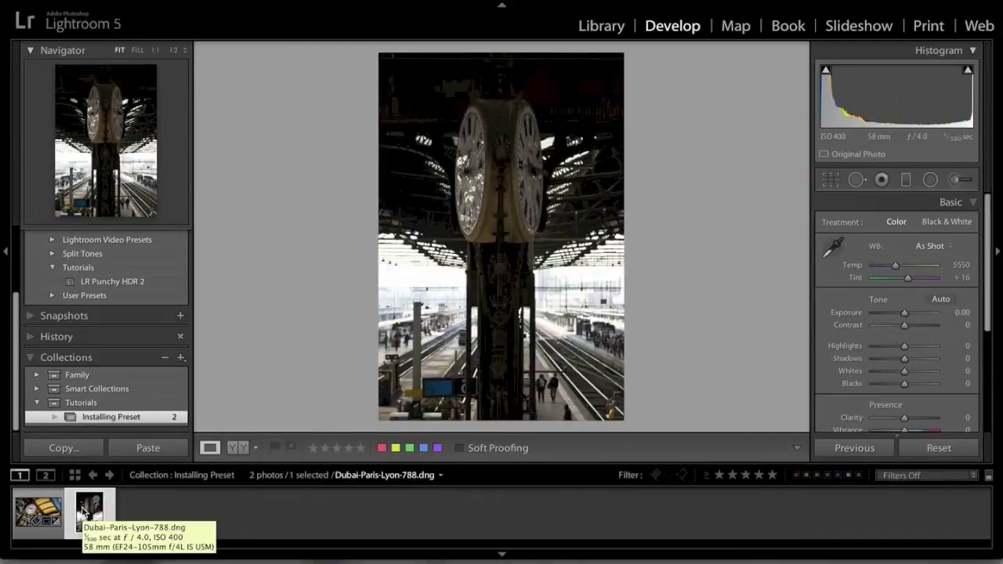
mouse_move(129, 289)
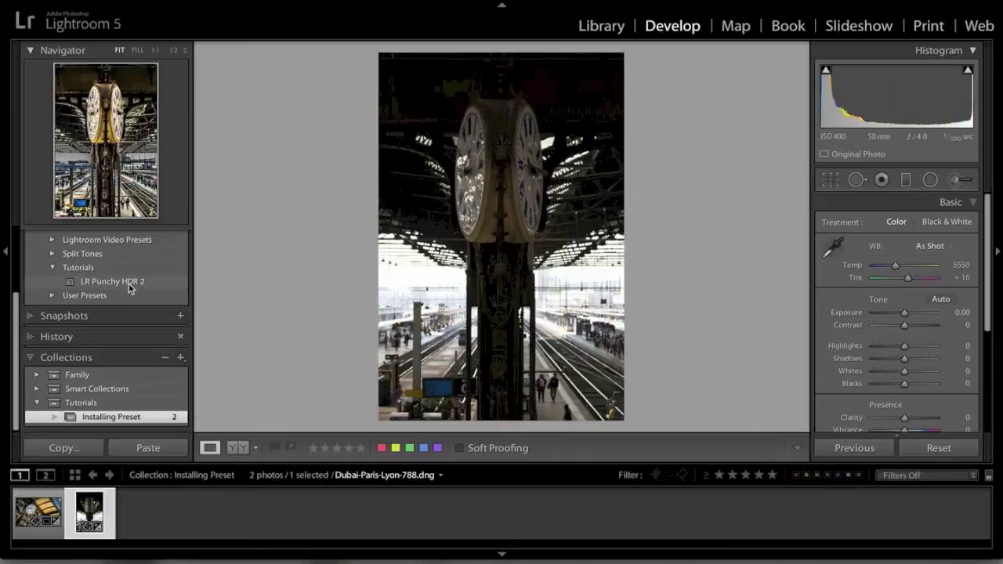
left_click(129, 288)
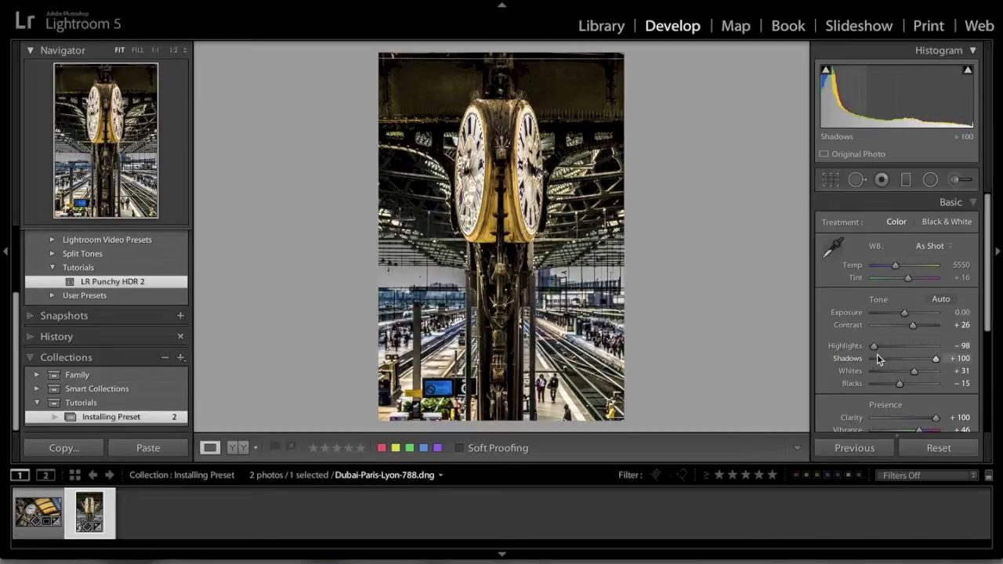
left_click_drag(875, 350, 886, 349)
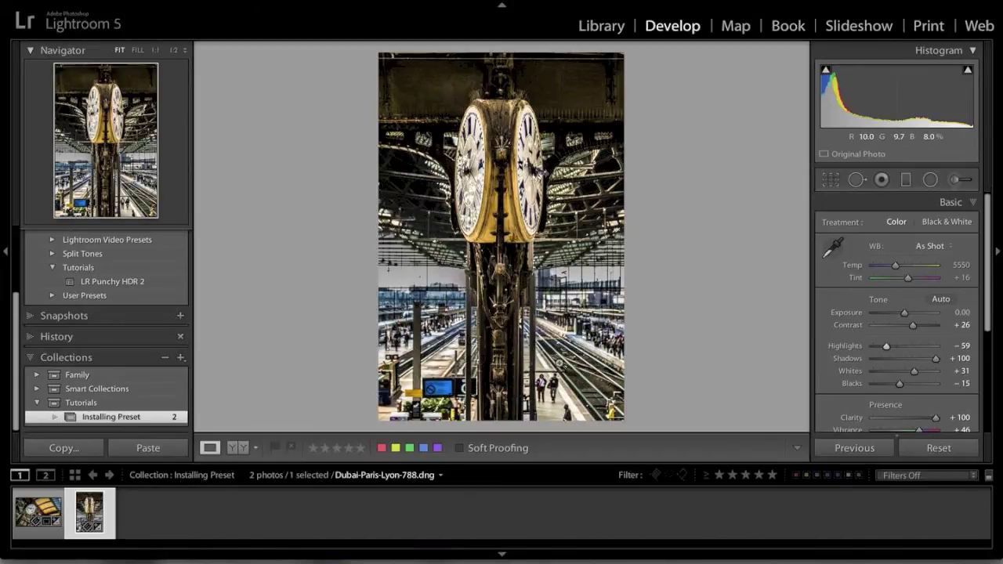
Crop the clock tighter at Original aspect from top and bottom, rotated to -0.13.
left_click(831, 181)
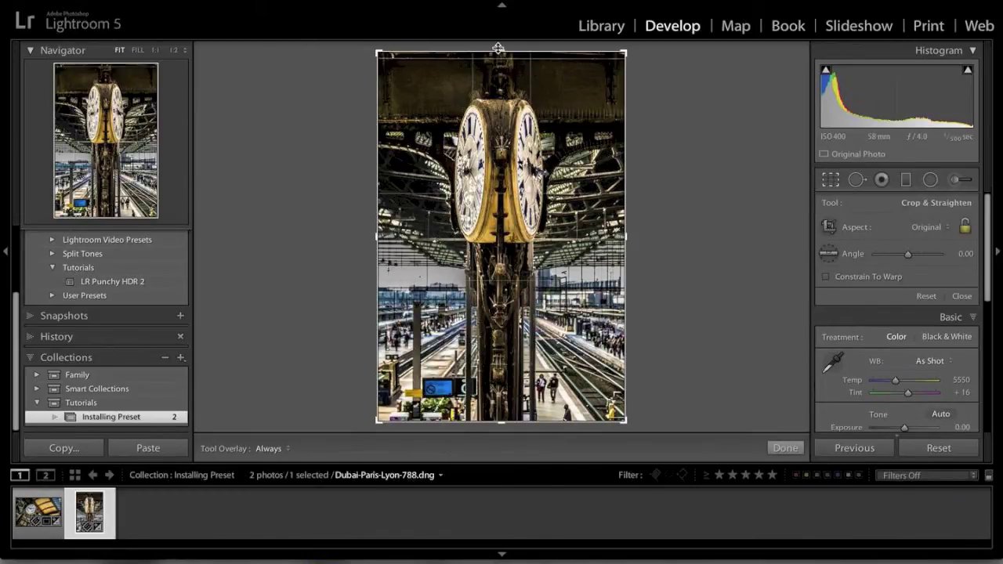
left_click_drag(497, 46, 499, 51)
left_click(966, 227)
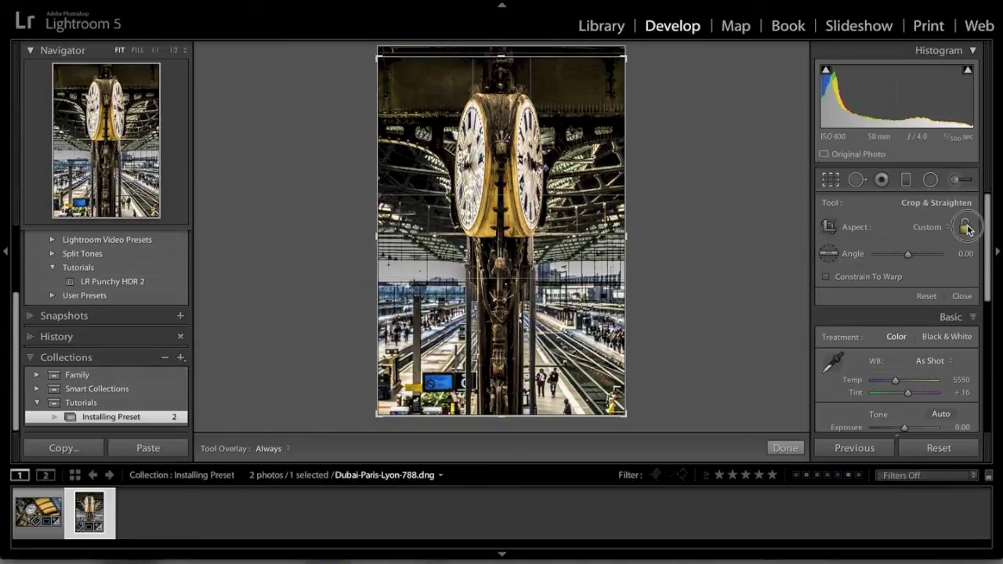
left_click(940, 226)
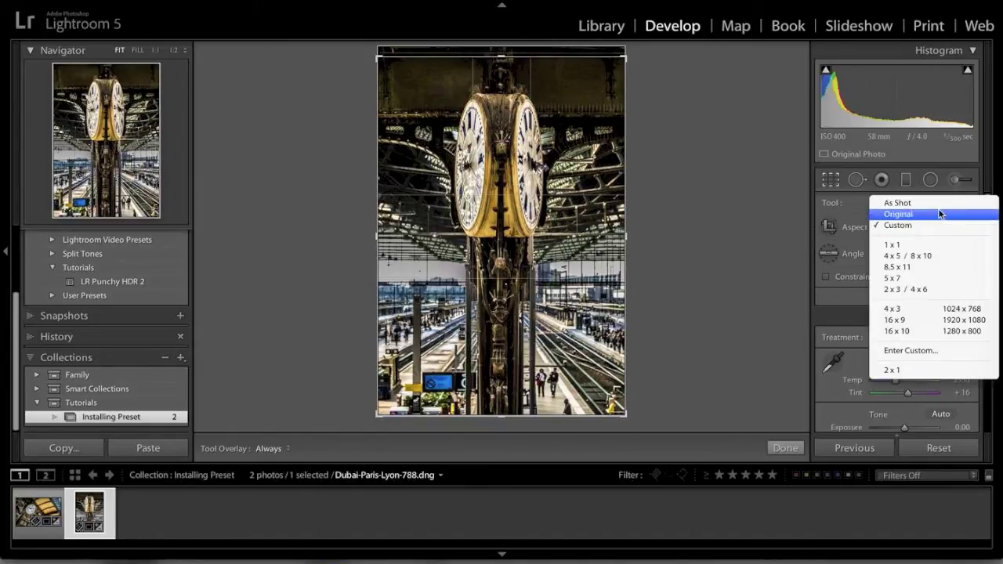
left_click(937, 213)
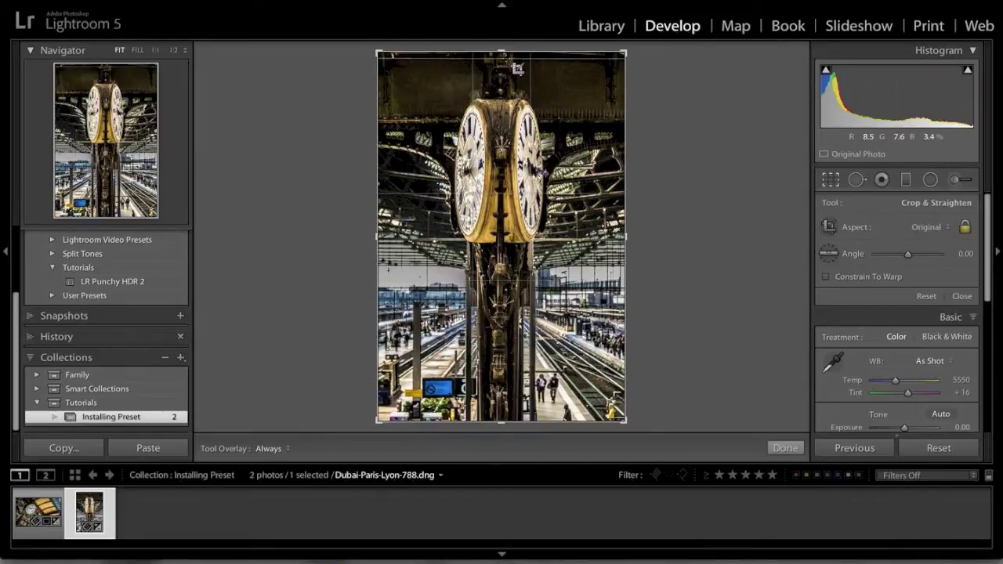
left_click_drag(498, 50, 499, 56)
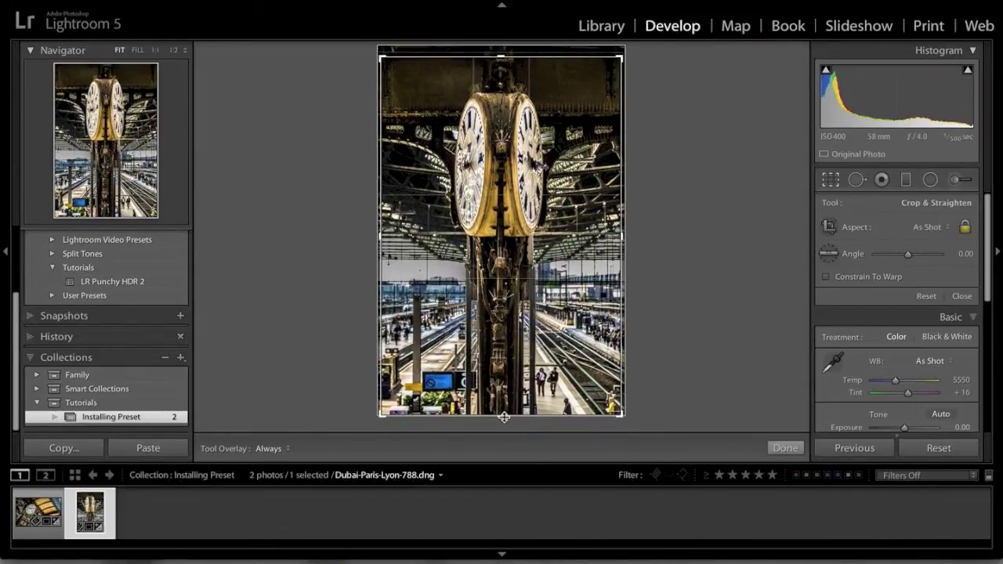
left_click_drag(501, 419, 500, 392)
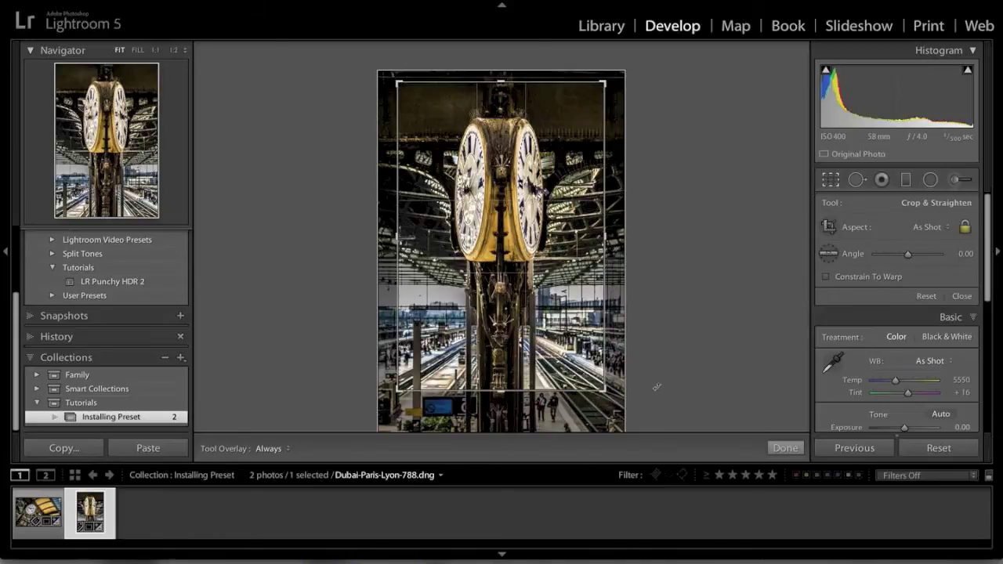
left_click_drag(658, 387, 658, 387)
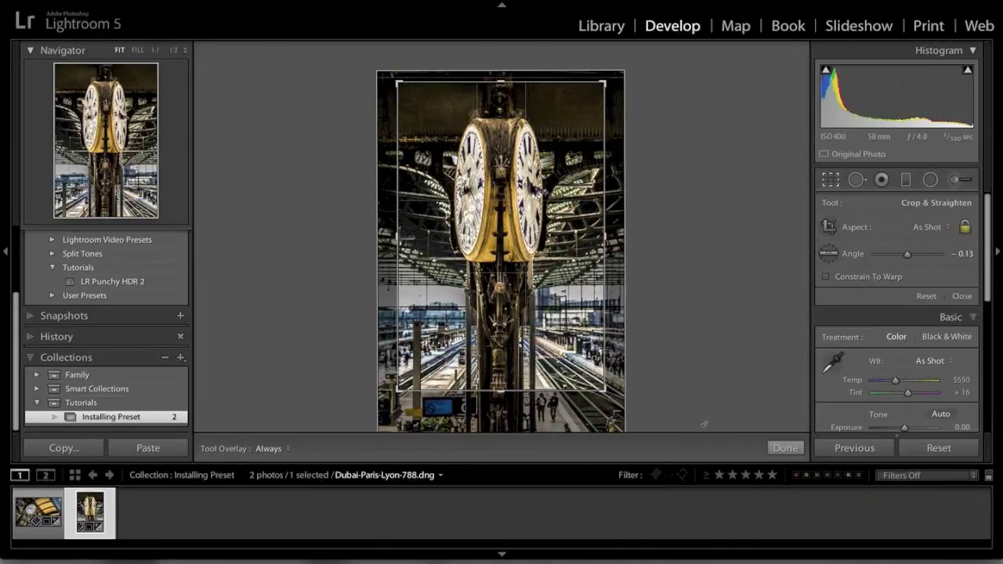
left_click(783, 448)
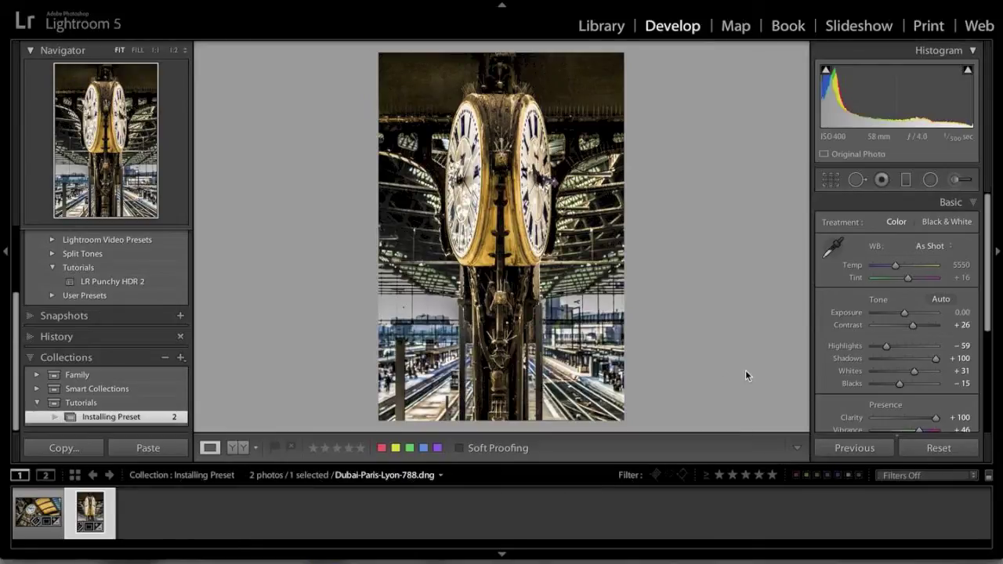
Add a -17 post-crop vignette in the Effects panel to darken the clock photo's edges.
scroll(889, 405, "down", 5)
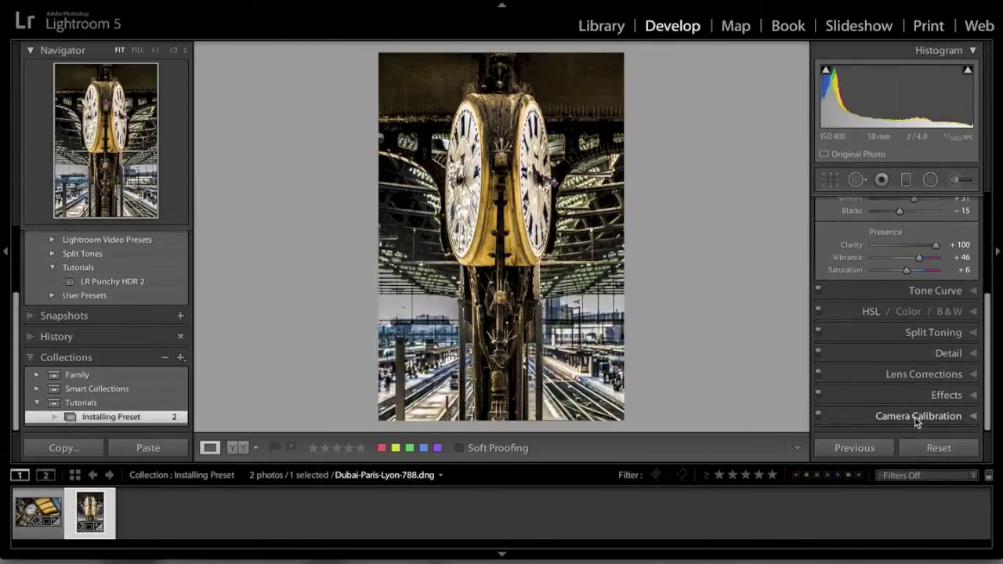
left_click(953, 393)
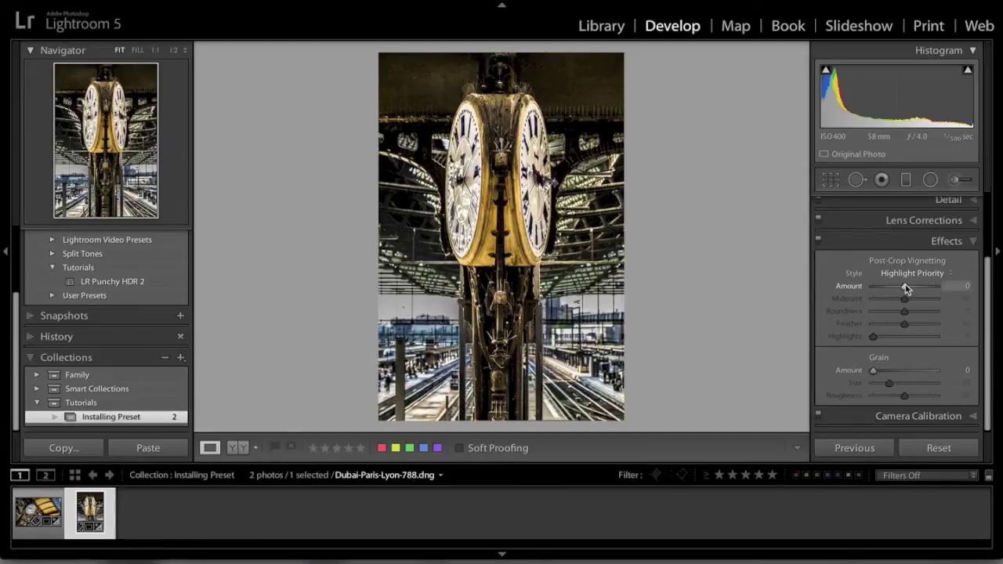
left_click_drag(904, 287, 900, 290)
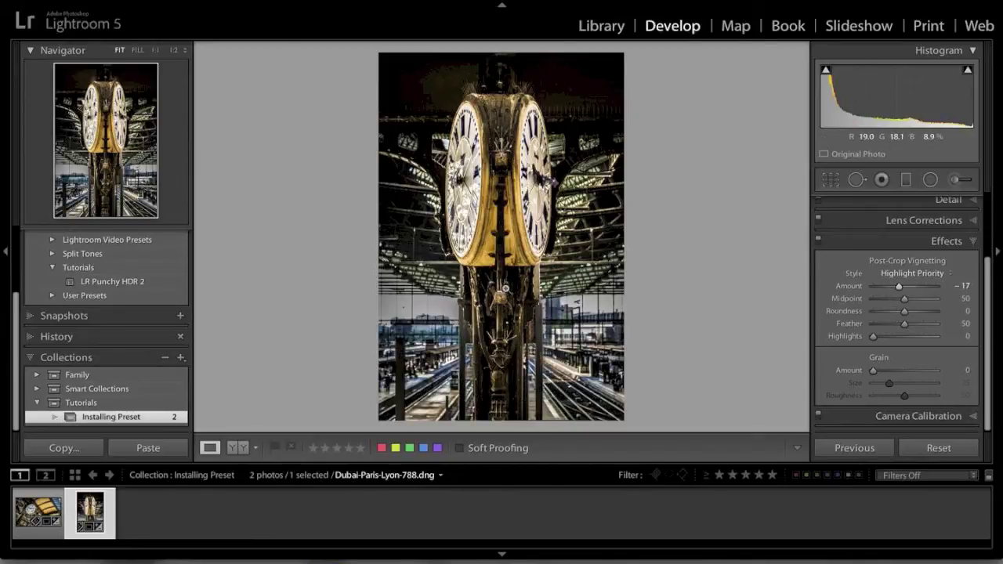
Bring Google Chrome forward at the top of the PhotoInsomnia HDR presets post.
left_click(245, 558)
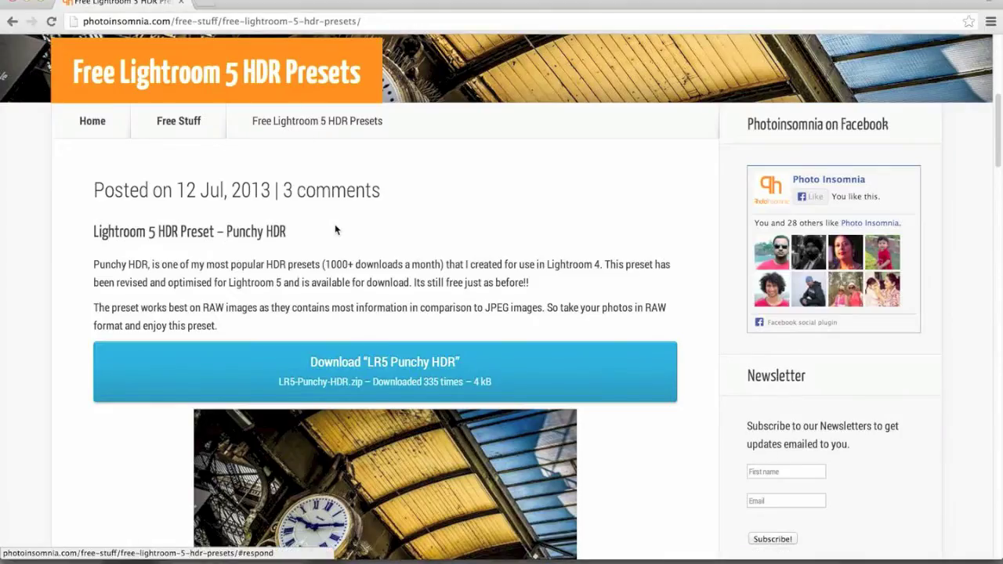
scroll(336, 226, "up", 3)
scroll(335, 227, "up", 3)
scroll(335, 227, "up", 3)
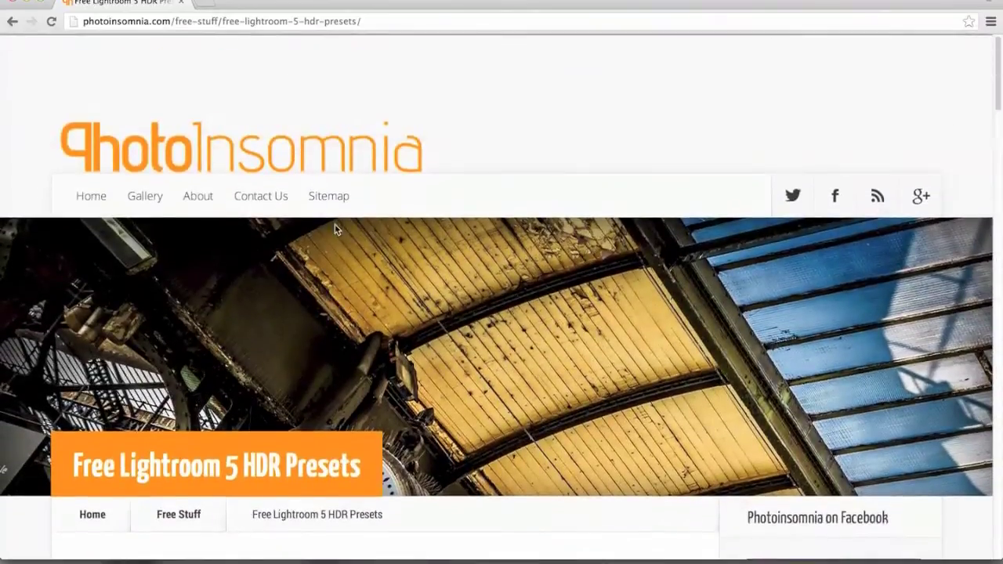